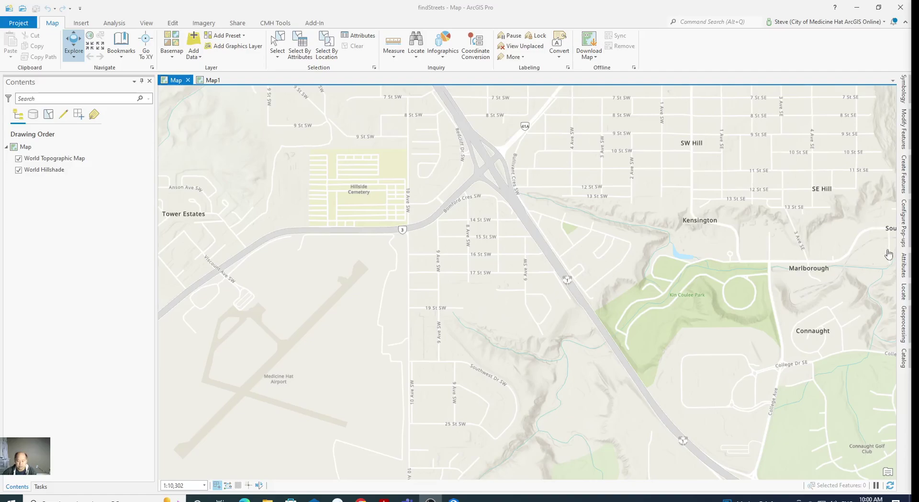
# Step: Open the Create Database Sequence tool with Input Workspace set to proddba to donwellpdb.sde
pyautogui.click(904, 326)
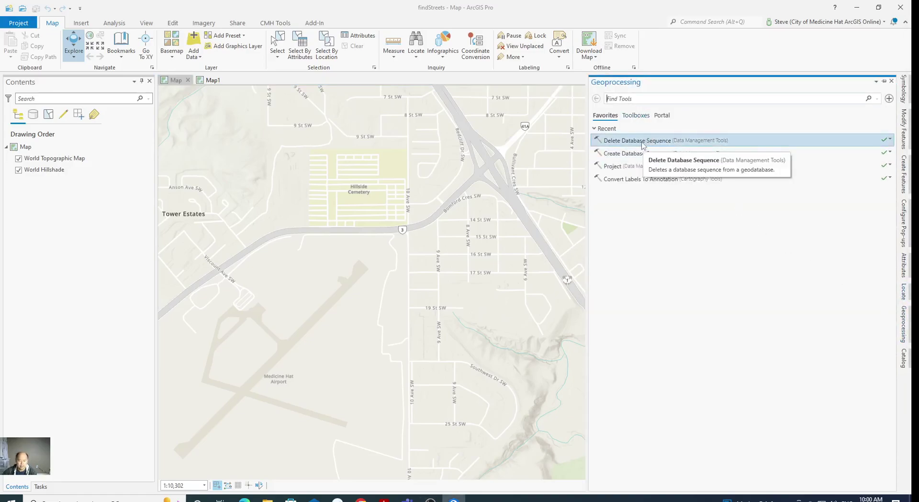
pyautogui.click(639, 154)
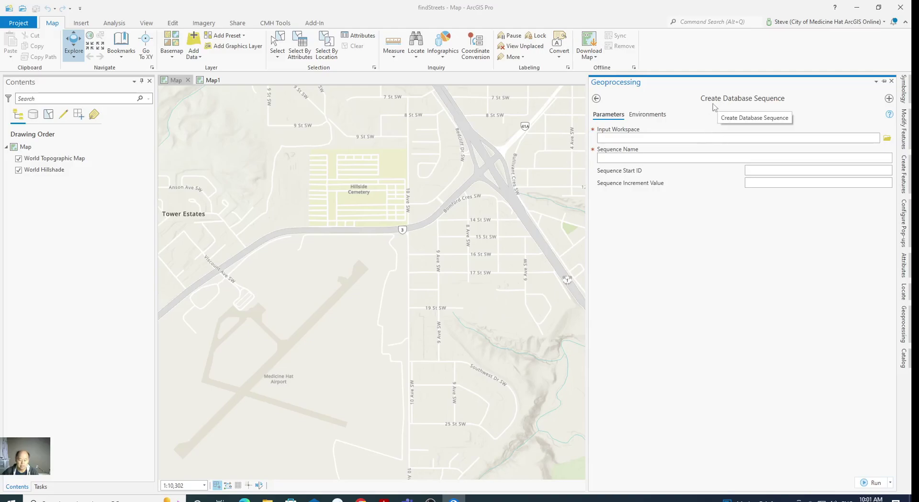
pyautogui.click(888, 138)
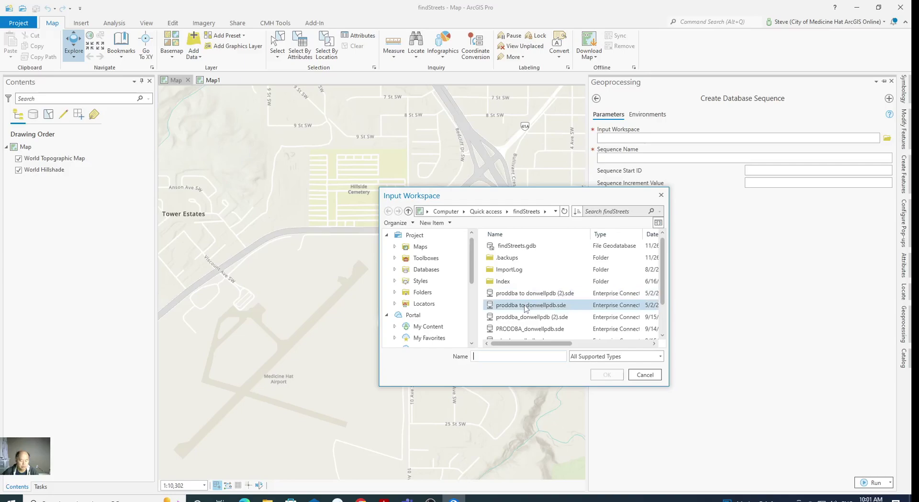
pyautogui.click(525, 307)
pyautogui.click(604, 376)
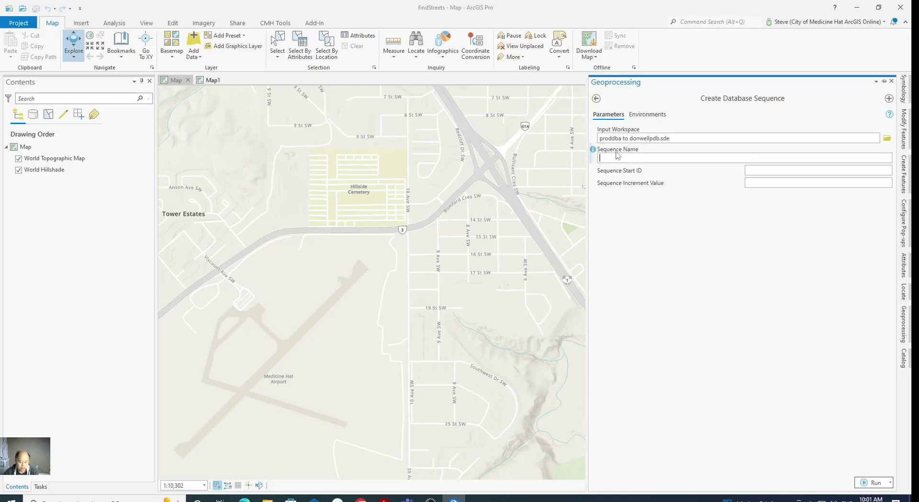
pyautogui.click(744, 158)
# Step: Run Create Database Sequence for demo_seq with start ID 1 and increment 1
pyautogui.write('demo_seq')
pyautogui.click(850, 169)
pyautogui.write('1')
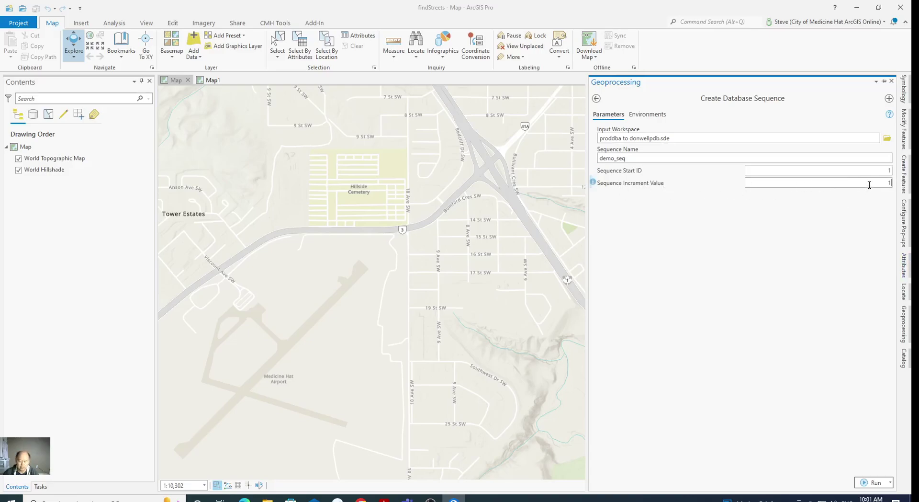
pyautogui.click(876, 483)
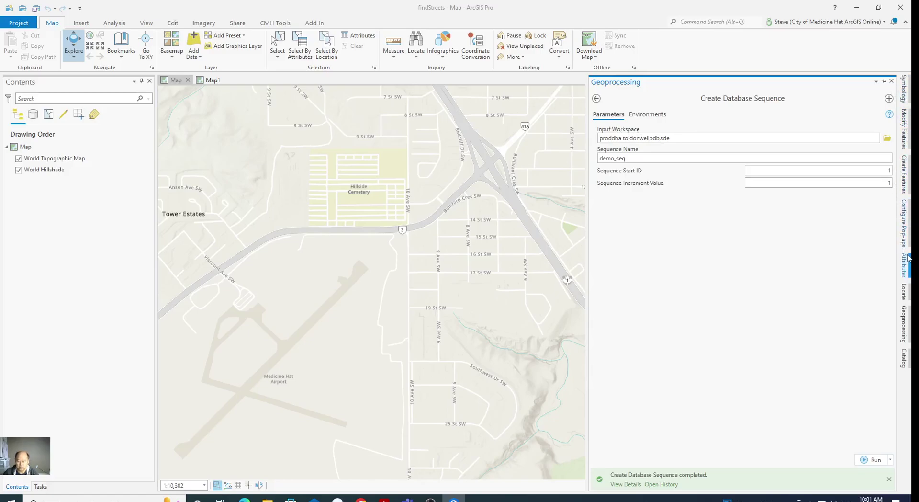
# Step: Start a new feature class in the .sde connection, named Address_demo with Point type
pyautogui.click(904, 360)
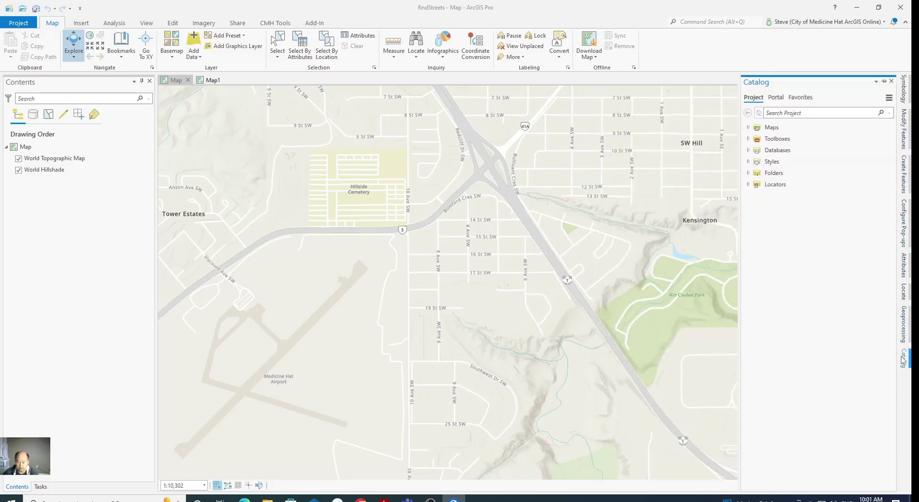
pyautogui.click(749, 151)
pyautogui.rightClick(787, 172)
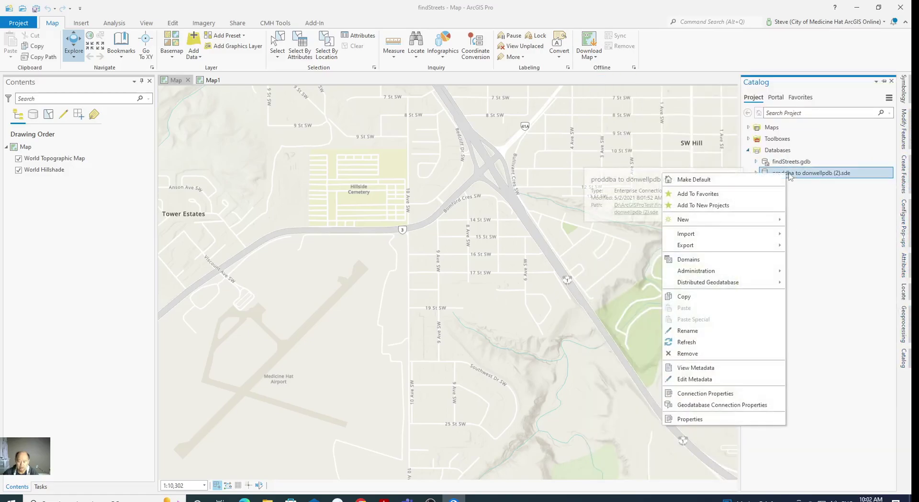
pyautogui.moveTo(722, 220)
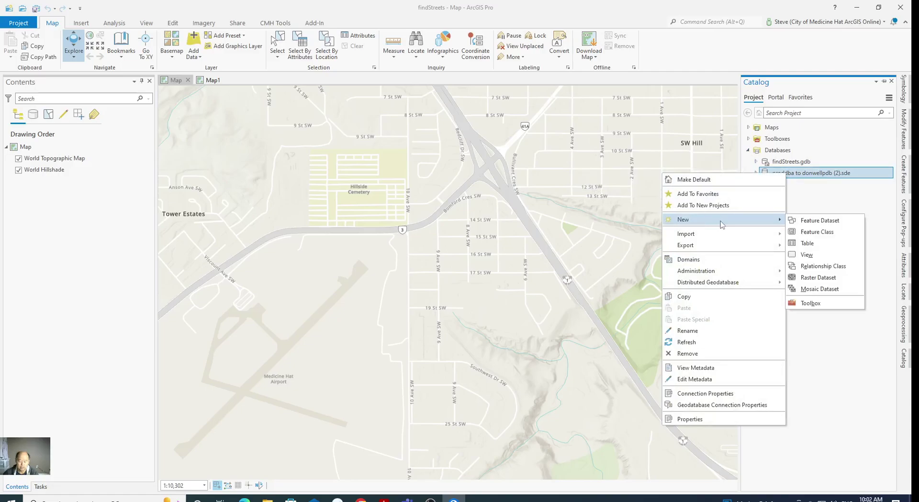
pyautogui.click(801, 233)
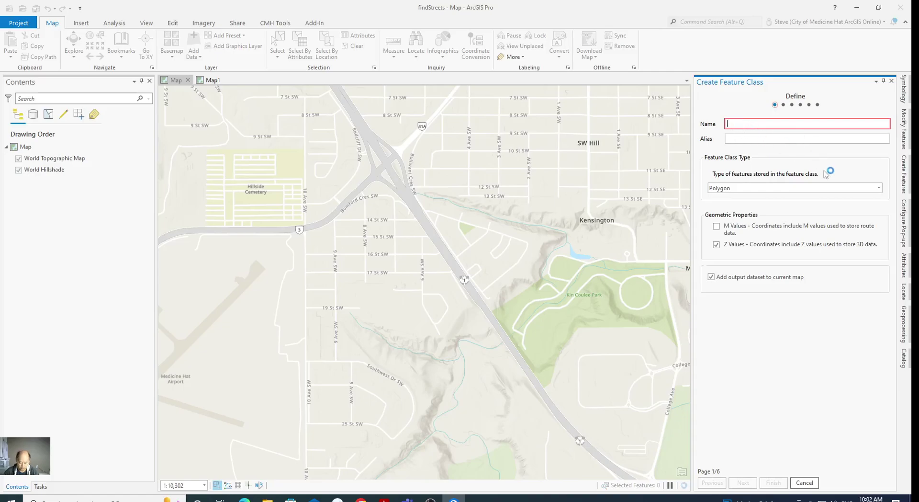
pyautogui.write('A')
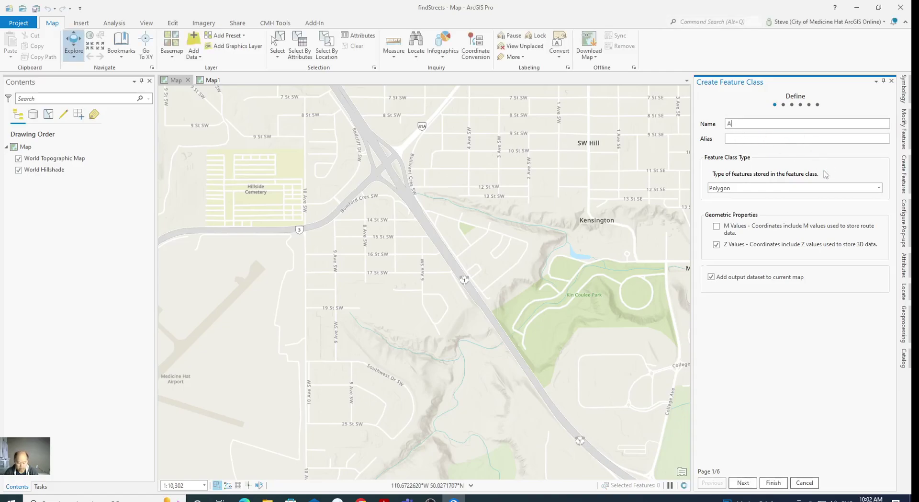
pyautogui.write('ddre')
pyautogui.write('ss_demo')
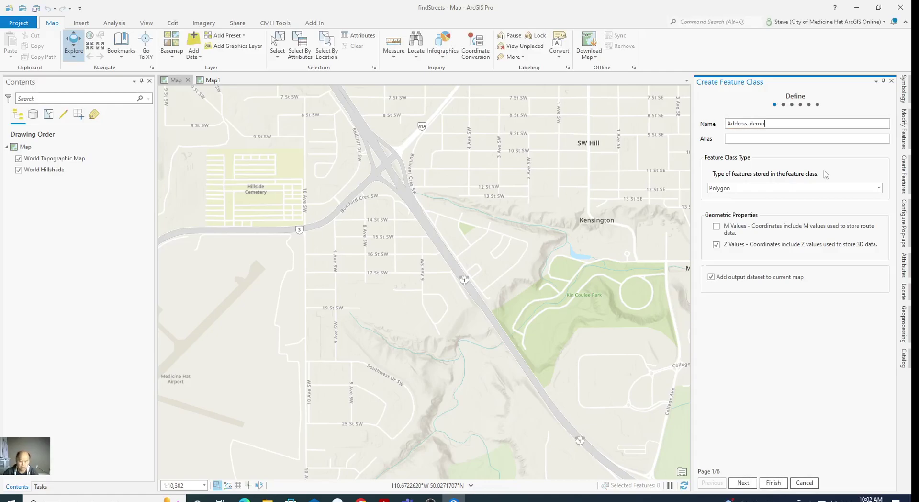
pyautogui.click(762, 189)
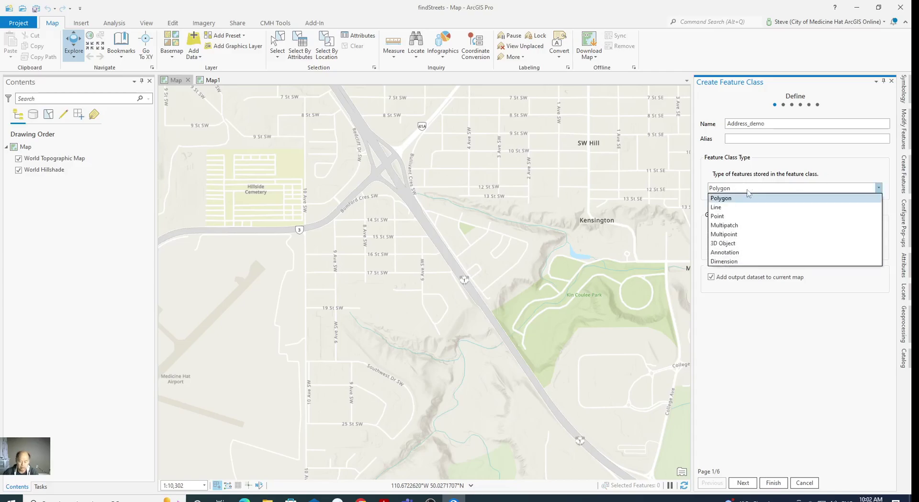
pyautogui.click(720, 221)
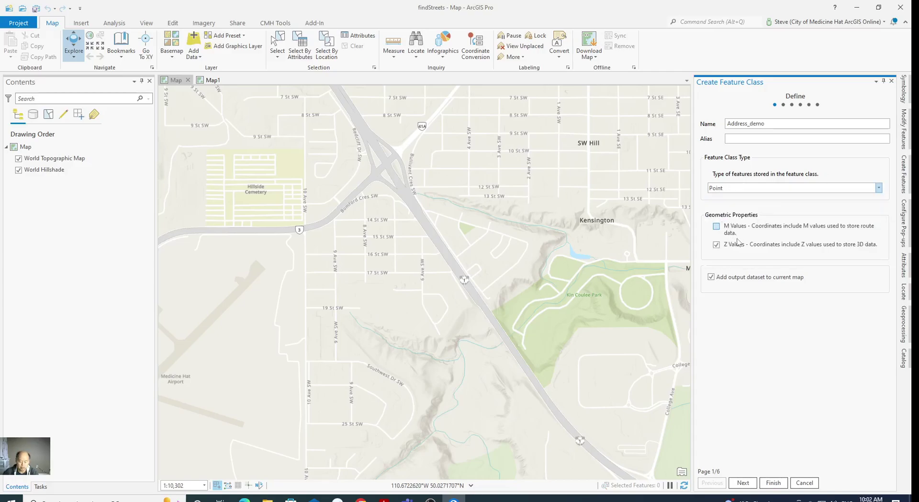
# Step: Search code 3779 and set the coordinate system to NAD 1983 CSRS 3TM 111
pyautogui.click(743, 483)
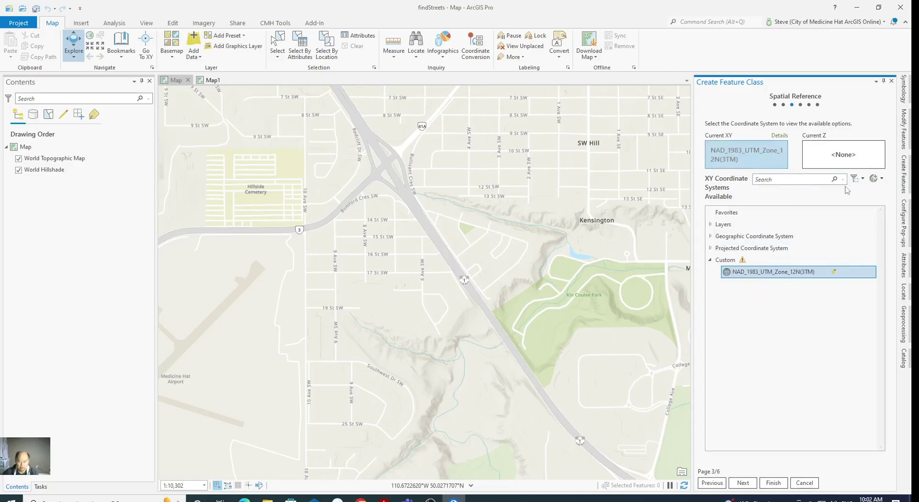
pyautogui.click(793, 180)
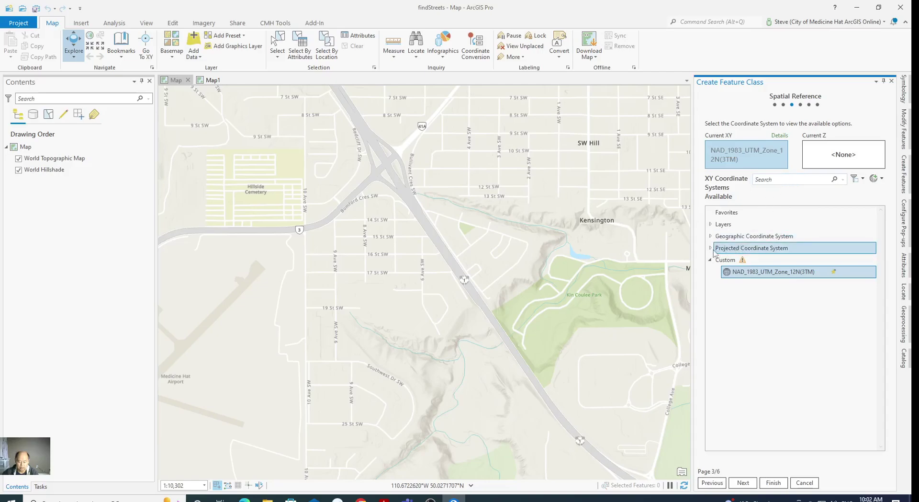
pyautogui.click(782, 184)
pyautogui.write('377')
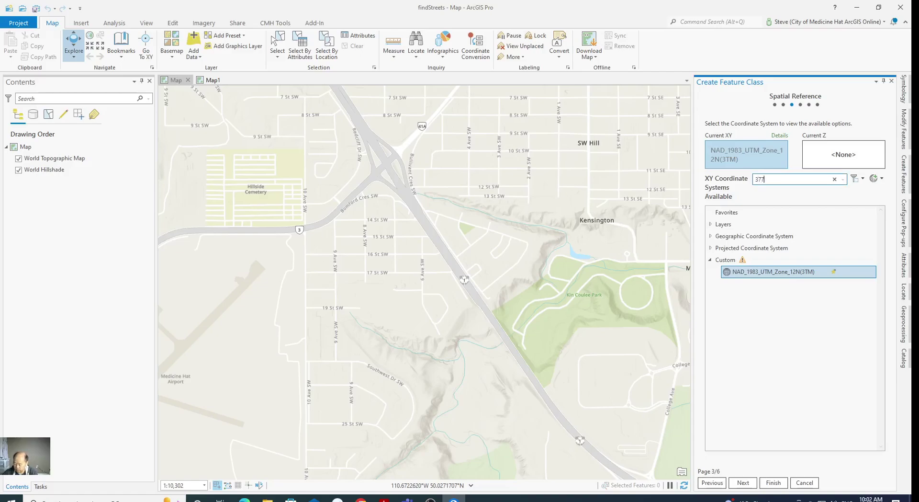
pyautogui.write('9')
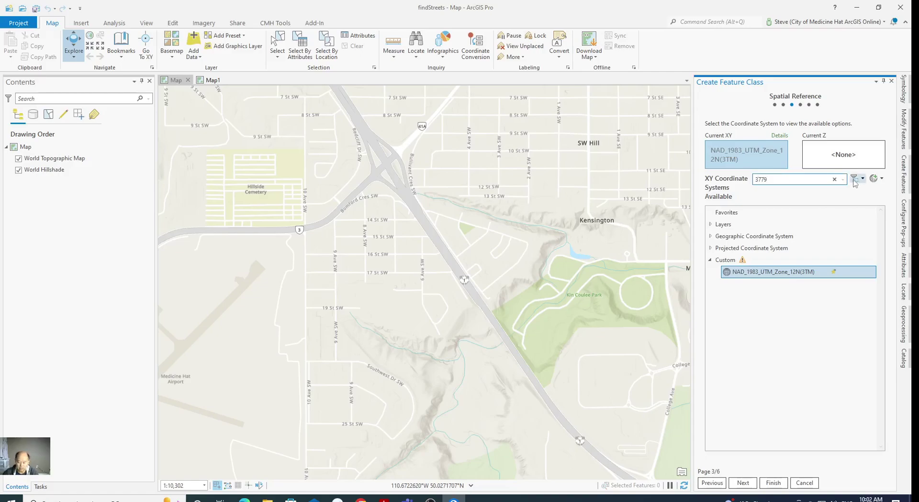
pyautogui.press('Return')
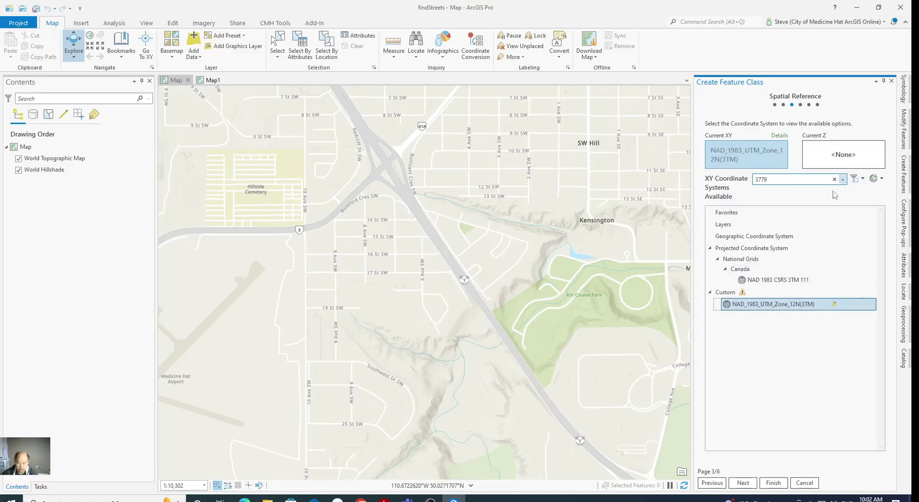
pyautogui.click(766, 282)
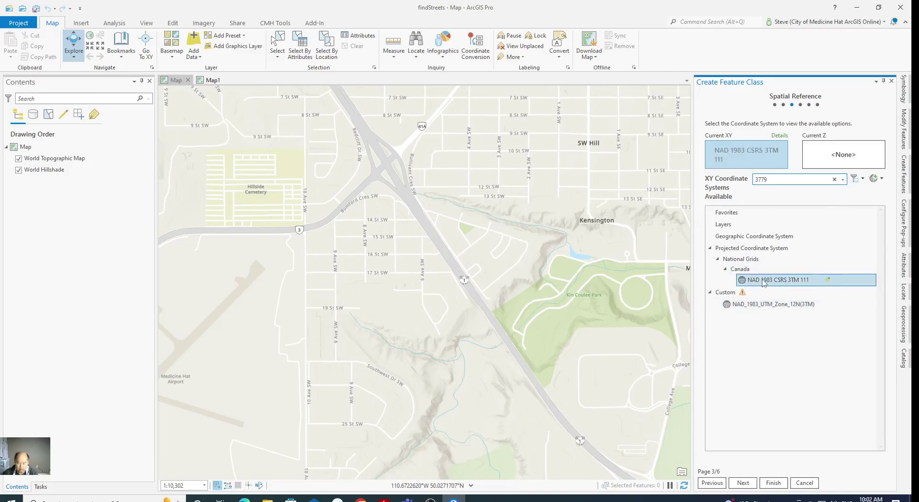
# Step: Page through tolerance, resolution and storage, then return to the spatial reference page
pyautogui.click(743, 482)
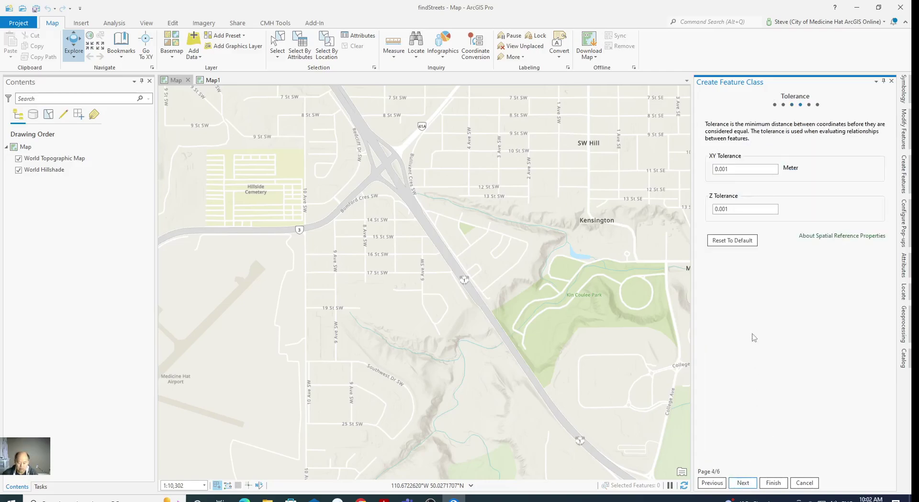
pyautogui.click(744, 482)
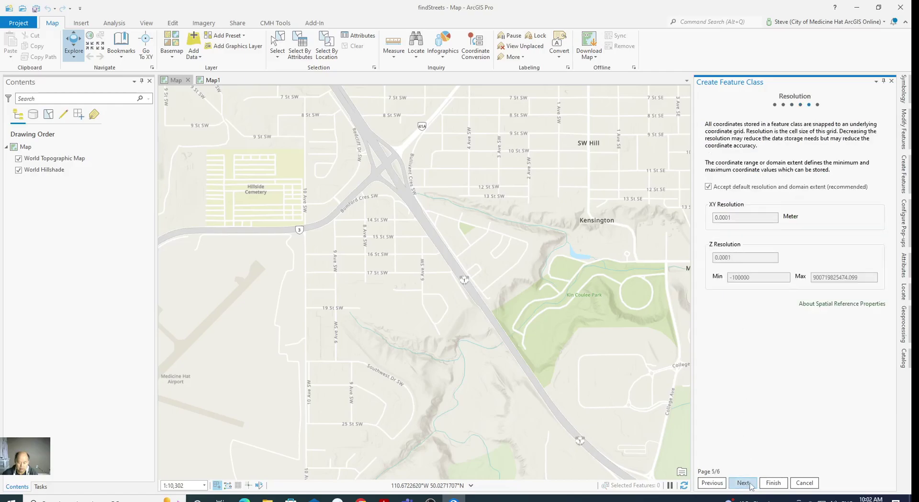
pyautogui.click(745, 484)
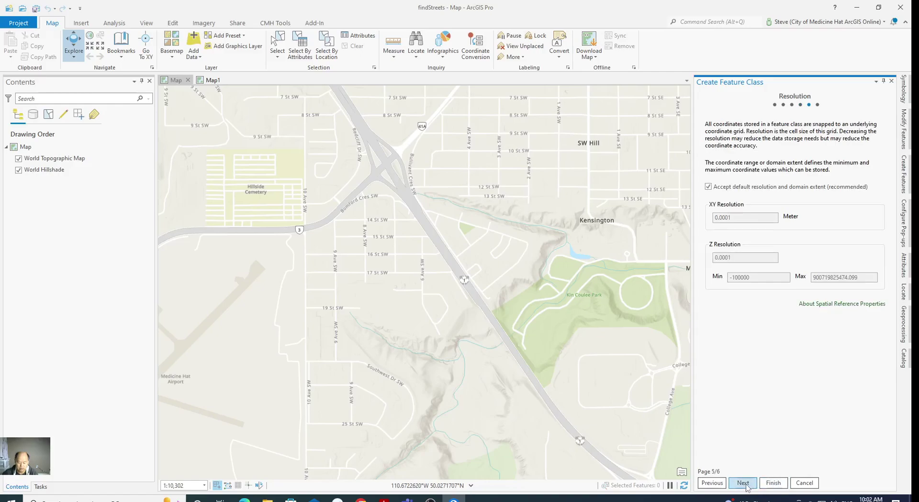
pyautogui.click(717, 484)
pyautogui.click(717, 484)
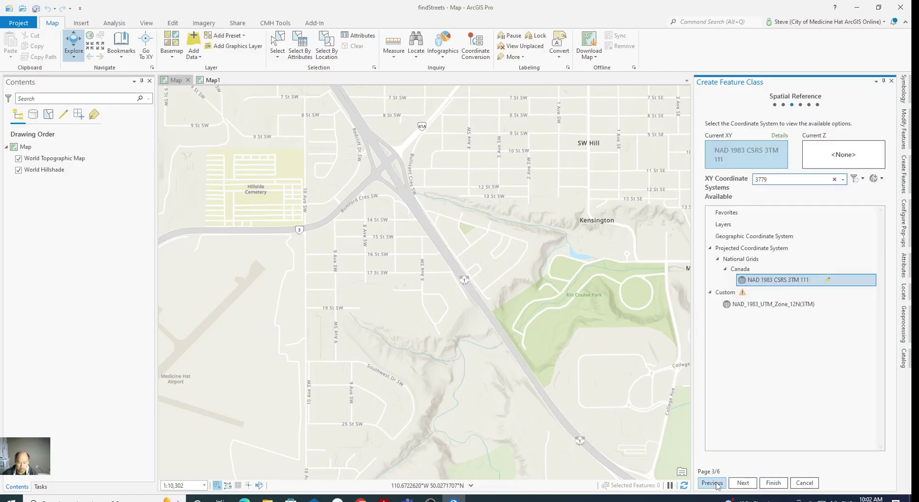
# Step: Add a field named Address_ID with data type Short Integer
pyautogui.click(717, 483)
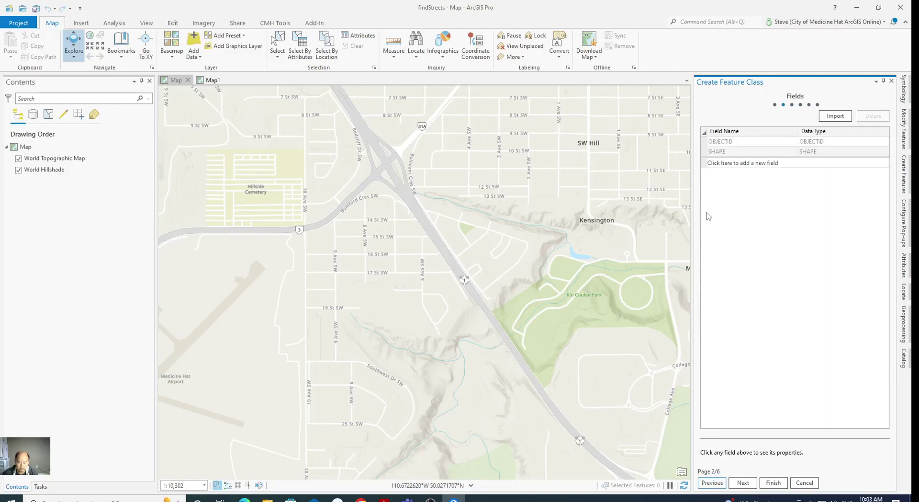
pyautogui.click(722, 164)
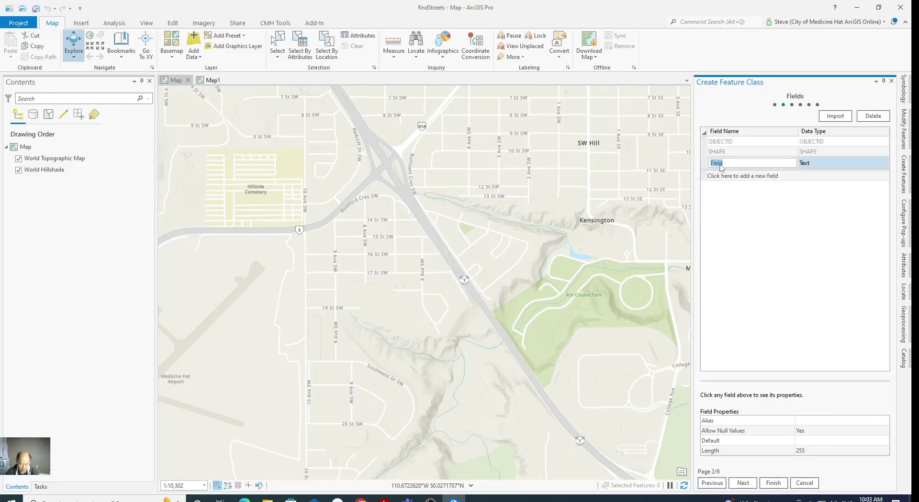
pyautogui.write('Address')
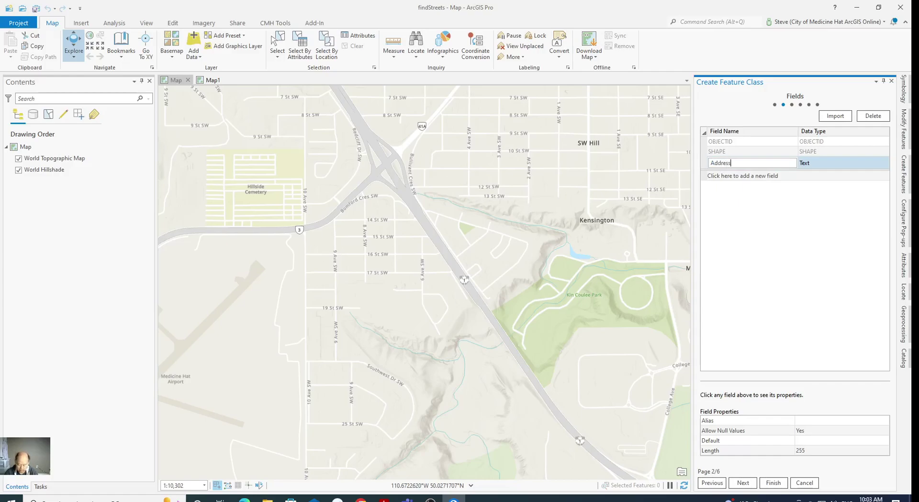
pyautogui.write('_ID')
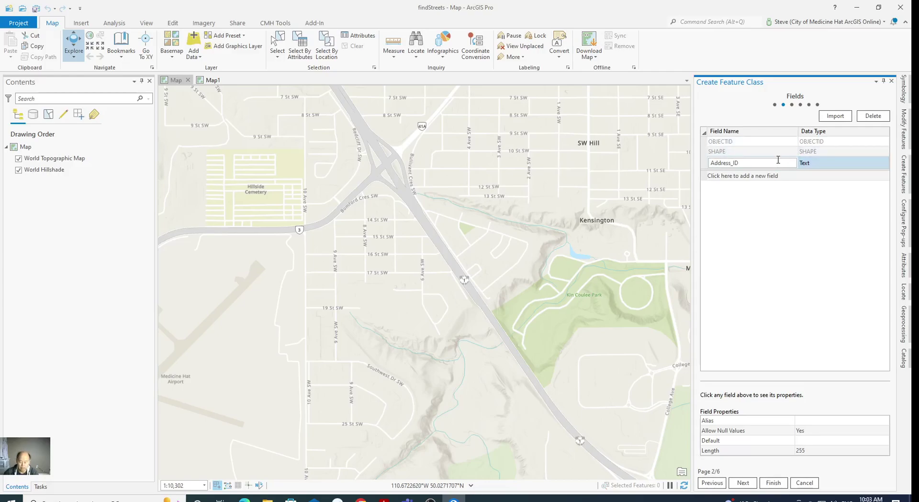
pyautogui.press('Return')
pyautogui.click(821, 162)
pyautogui.click(834, 166)
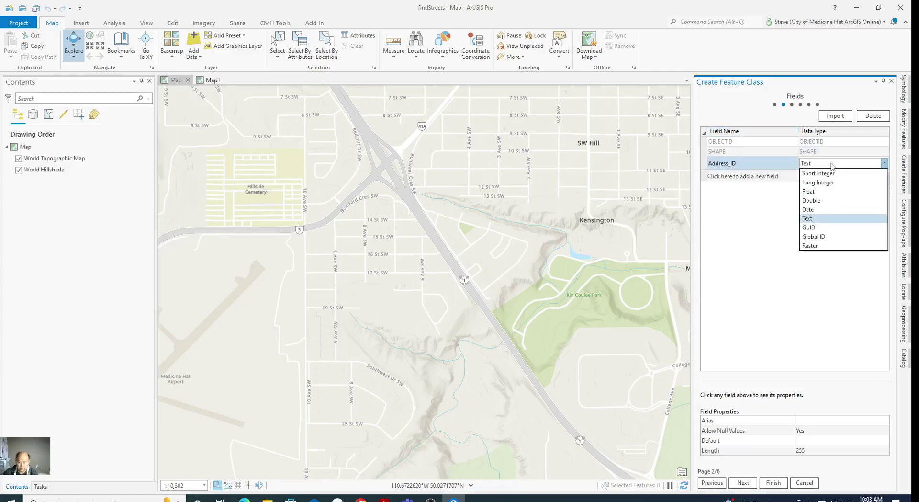
pyautogui.click(818, 173)
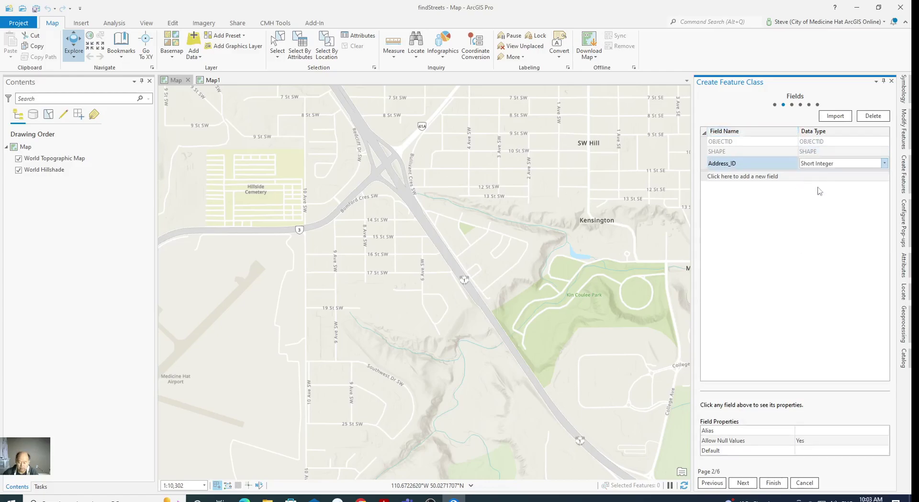
# Step: Advance through spatial reference, tolerance and resolution to the storage configuration page
pyautogui.click(743, 483)
pyautogui.click(743, 483)
pyautogui.click(743, 483)
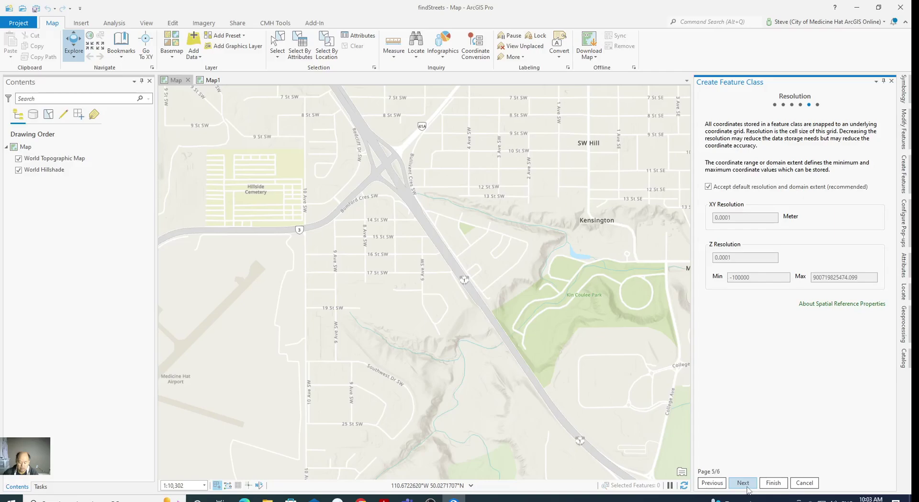
pyautogui.click(743, 483)
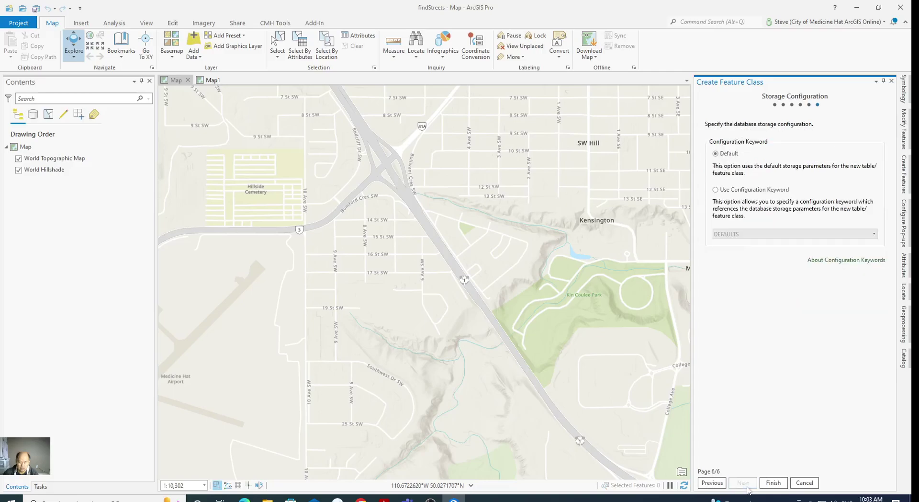
# Step: Finish the wizard to create Address_demo, then bring up the PRODDBA.Address_demo layer's options
pyautogui.click(776, 482)
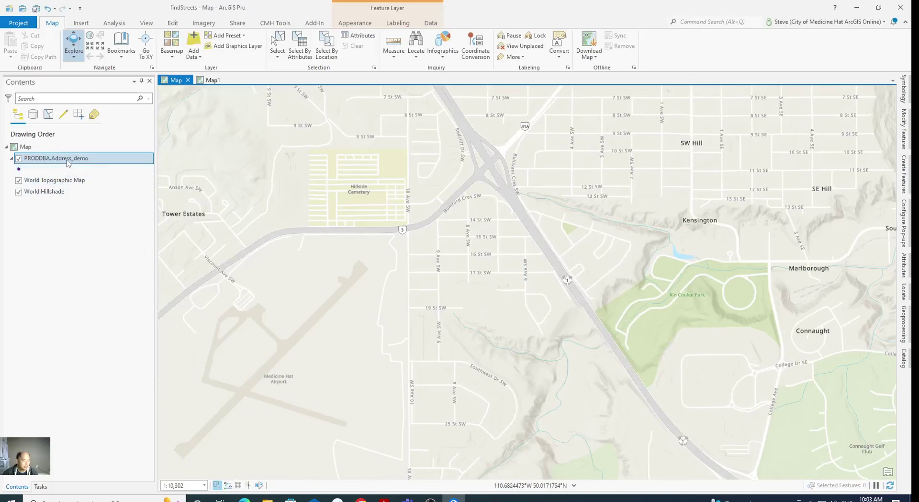
pyautogui.rightClick(71, 161)
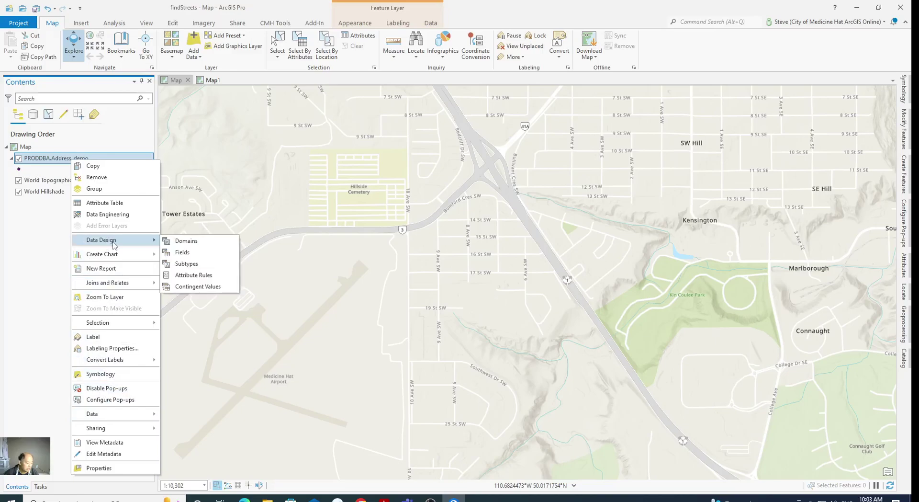
pyautogui.moveTo(101, 240)
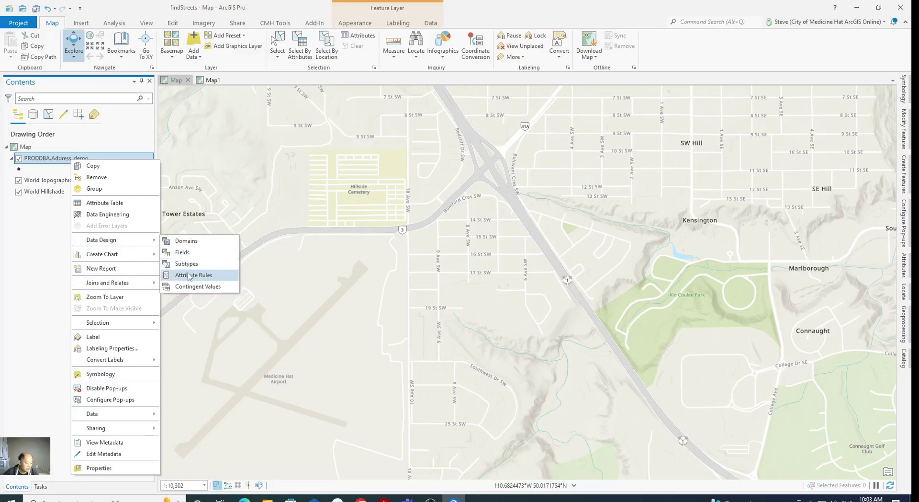
# Step: Add an immediate calculation rule in Attribute Rules and name it Generate_Address_ID
pyautogui.click(188, 276)
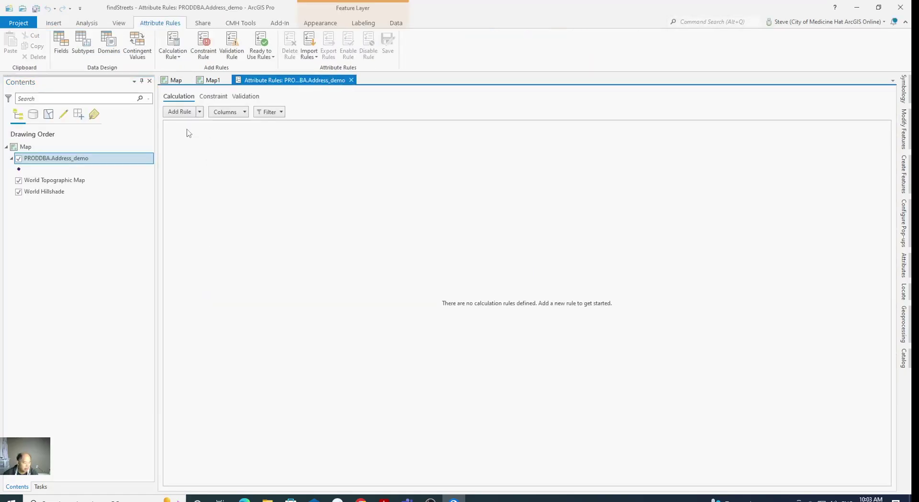
pyautogui.click(200, 113)
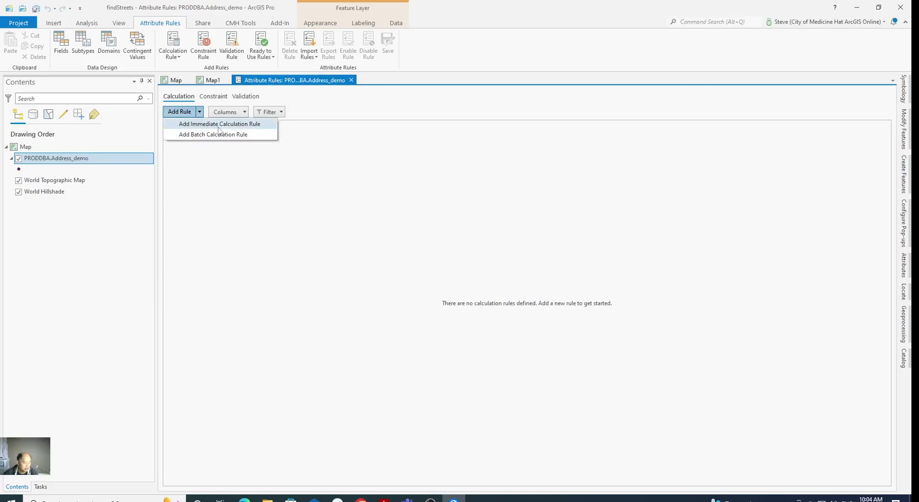
pyautogui.click(243, 126)
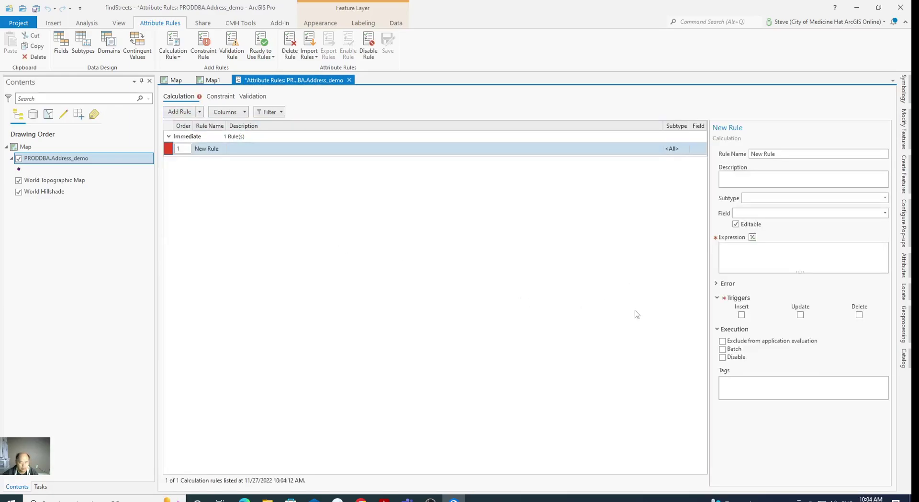
pyautogui.tripleClick(784, 153)
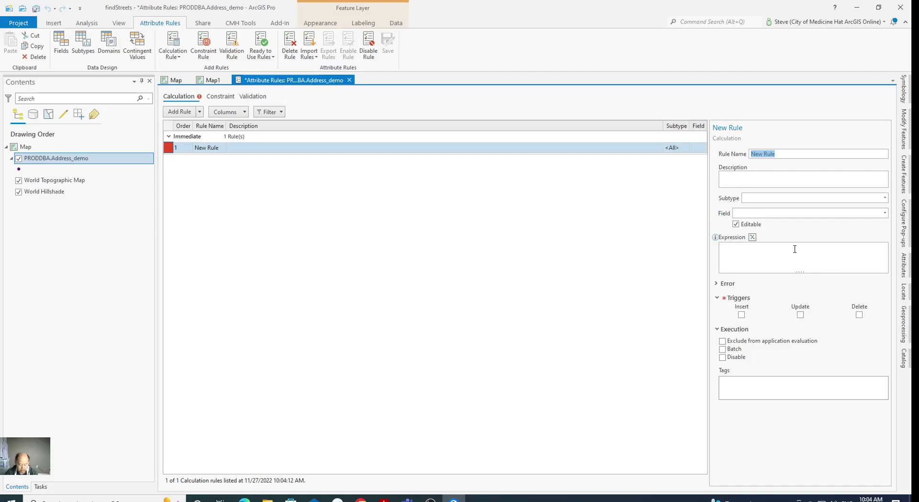
pyautogui.write('Add')
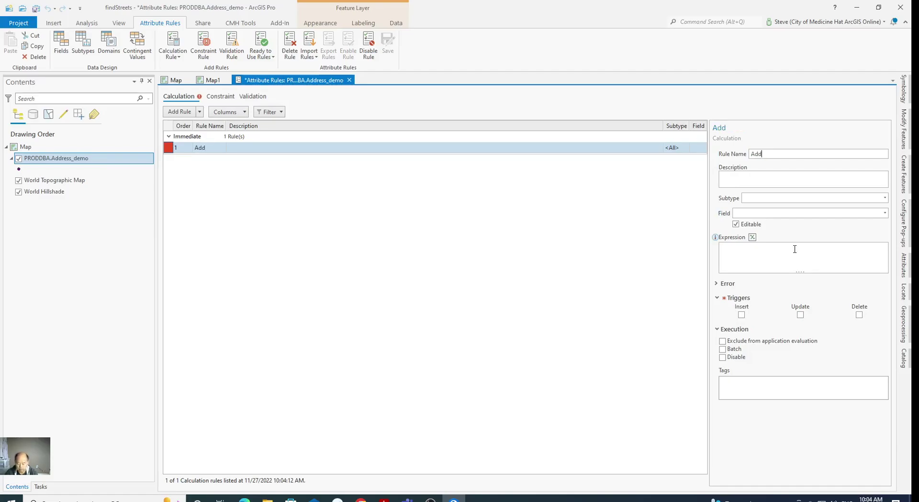
pyautogui.press('BackSpace')
pyautogui.press('BackSpace')
pyautogui.write('Gen')
pyautogui.write('erate_')
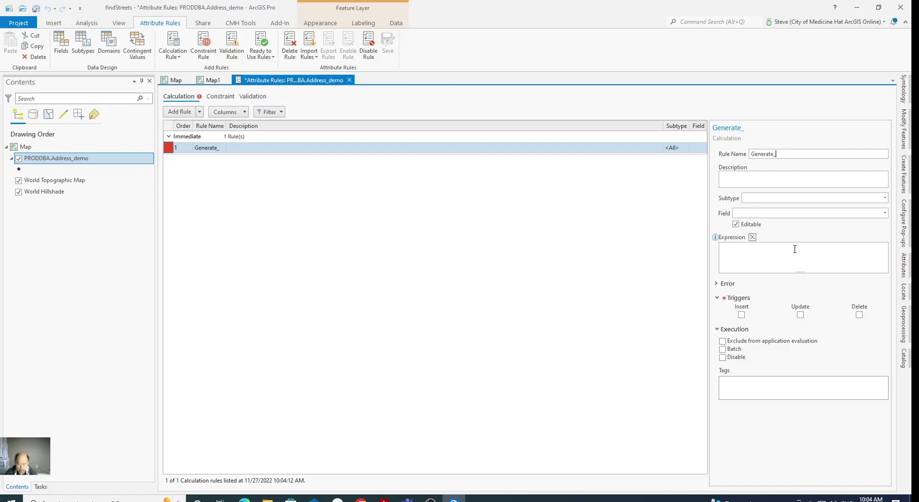
pyautogui.write('Address_ID')
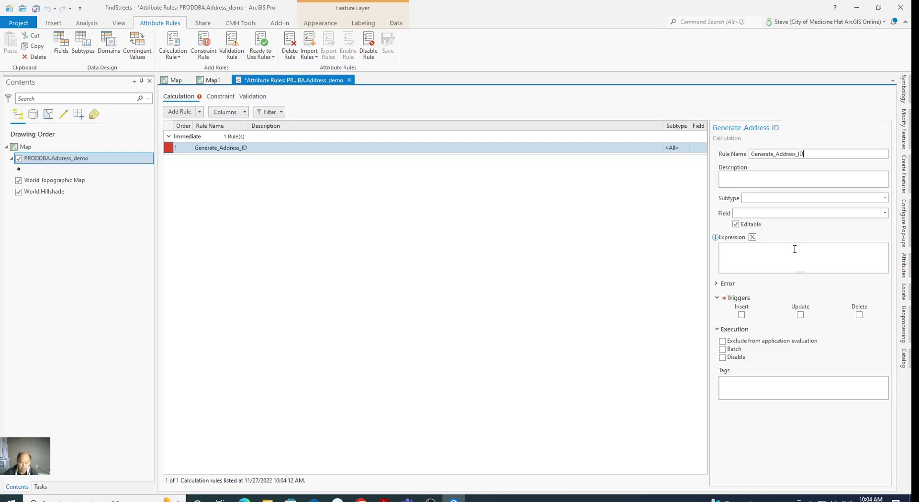
# Step: Copy the rule name into the description, set Field to Address_ID, and trigger on Insert
pyautogui.doubleClick(750, 154)
pyautogui.hotkey('ctrl', 'c')
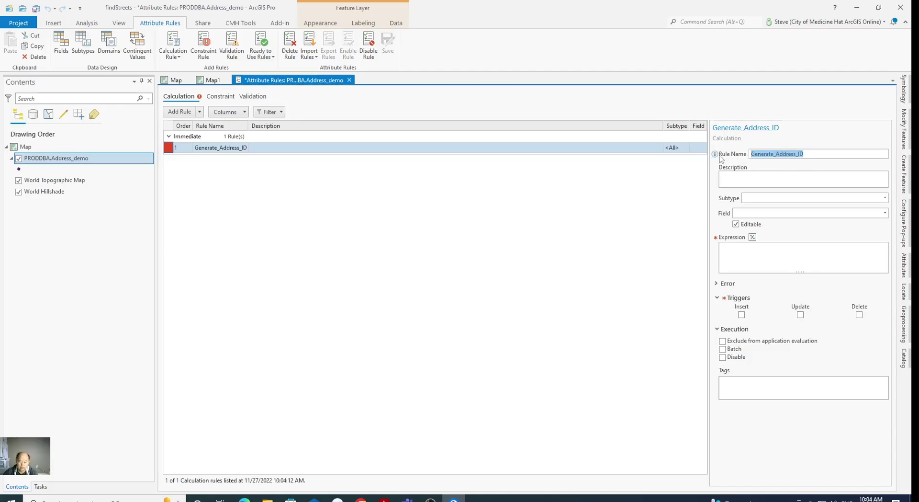
pyautogui.click(738, 180)
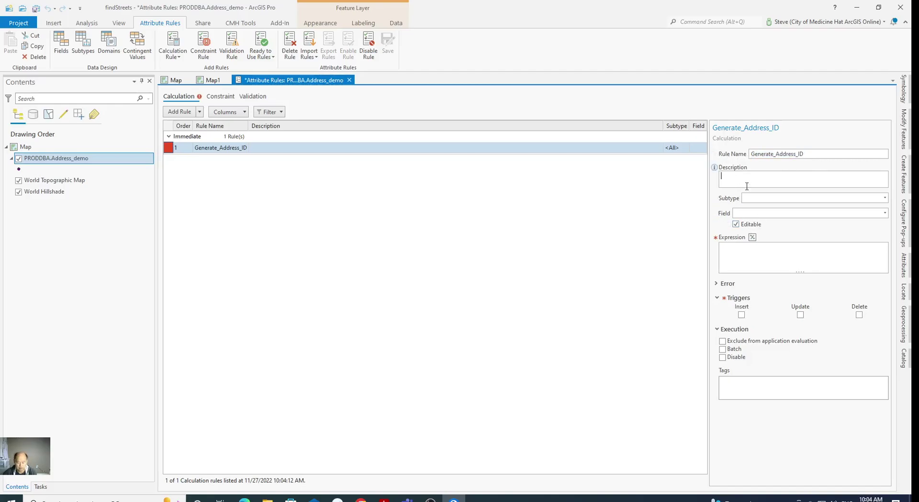
pyautogui.hotkey('ctrl', 'v')
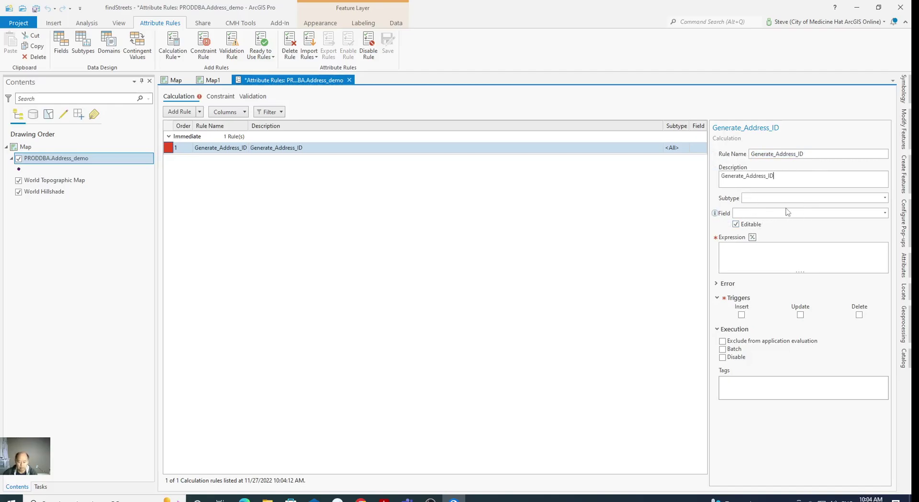
pyautogui.click(785, 215)
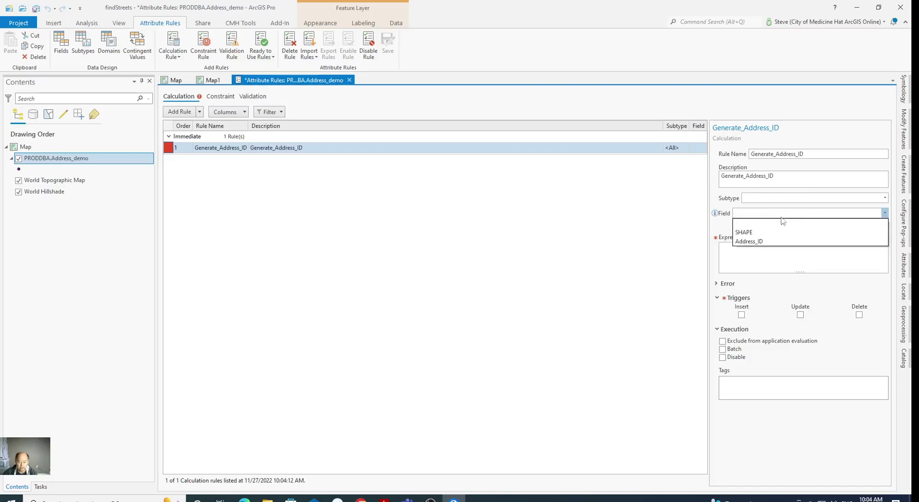
pyautogui.click(744, 242)
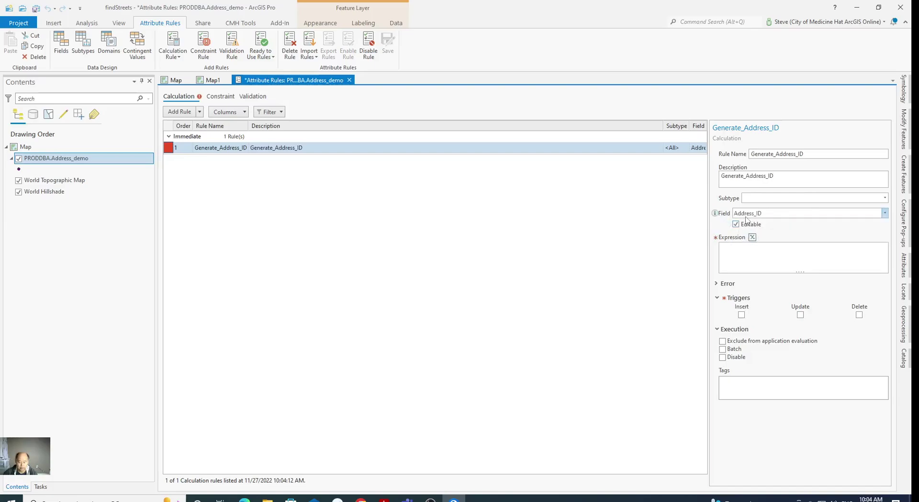
pyautogui.click(741, 315)
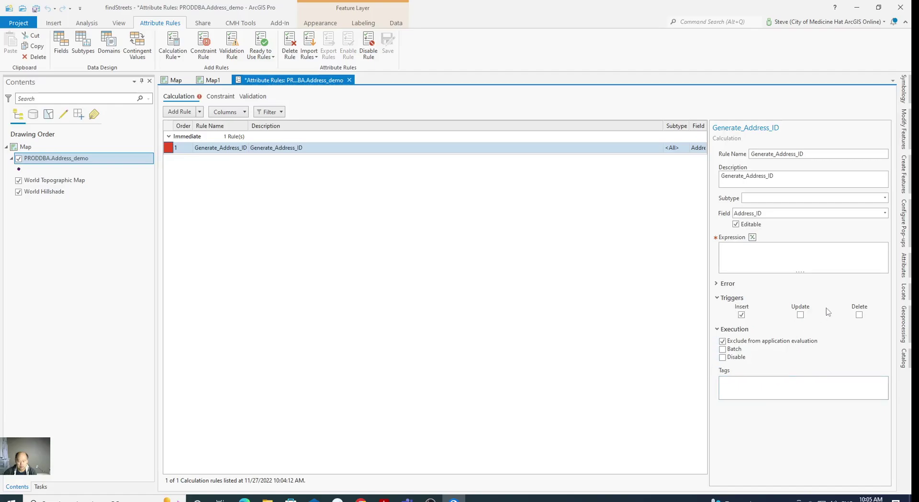
# Step: Write the Arcade expression var id=NextSequenceValue("demo_seq"); return id, verify it and apply
pyautogui.click(753, 237)
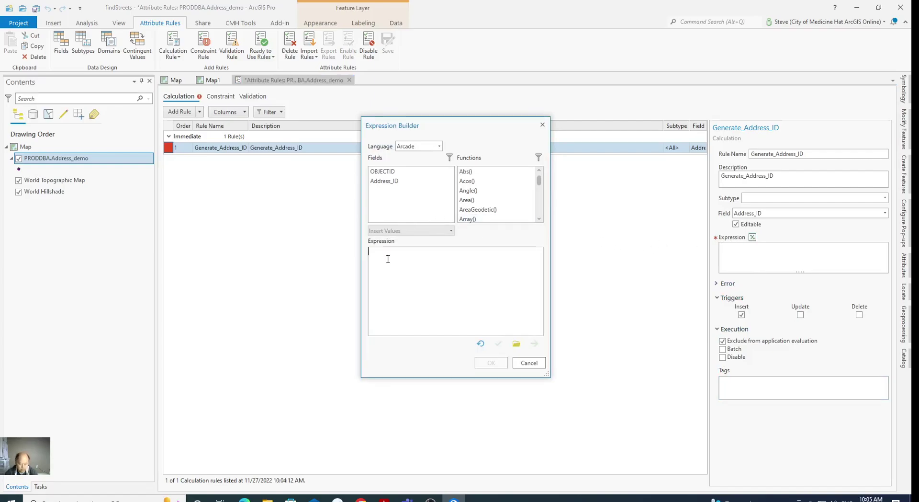
pyautogui.write('var i')
pyautogui.write('d=N')
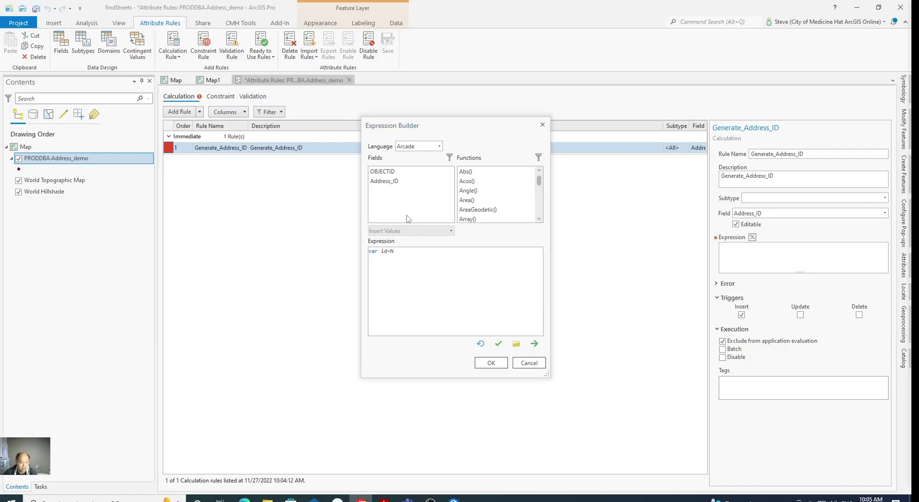
pyautogui.click(402, 254)
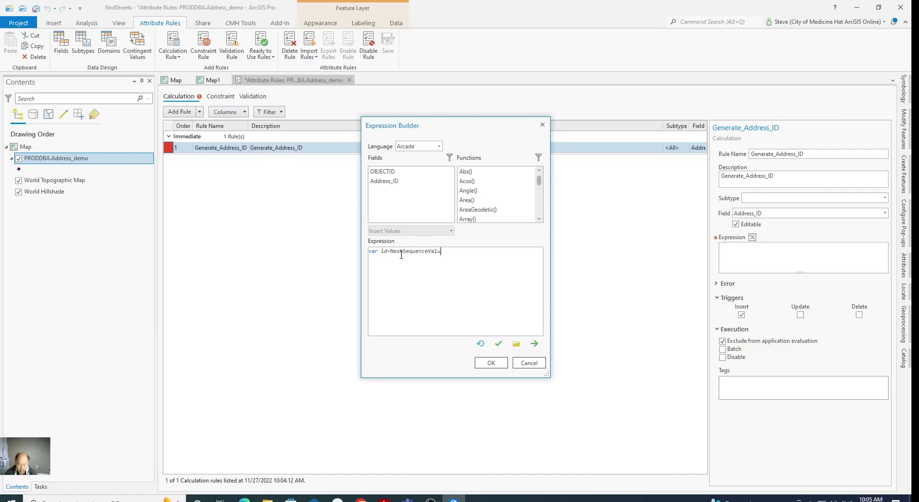
pyautogui.write('e("demo_seq')
pyautogui.write(')')
pyautogui.write('return id')
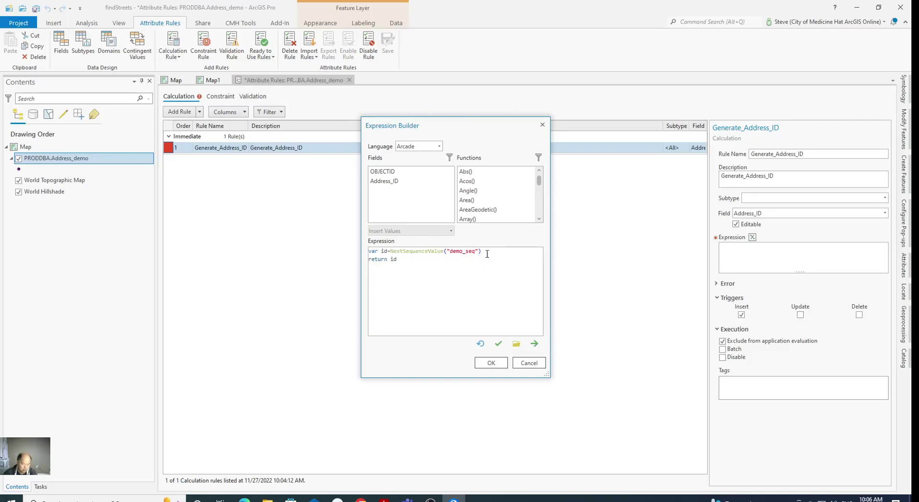
pyautogui.write(';')
pyautogui.click(498, 343)
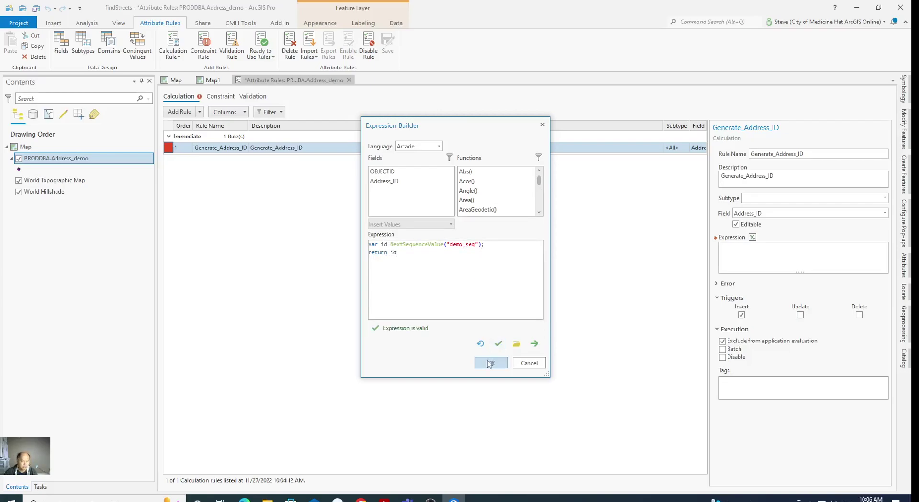
pyautogui.click(490, 362)
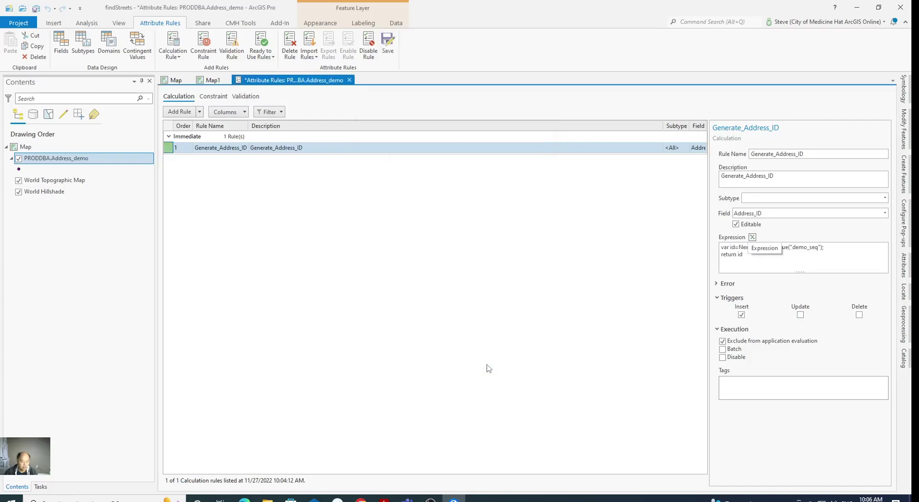
# Step: Save the Generate_Address_ID rule and remove PRODDBA.Address_demo from the Contents pane
pyautogui.click(392, 44)
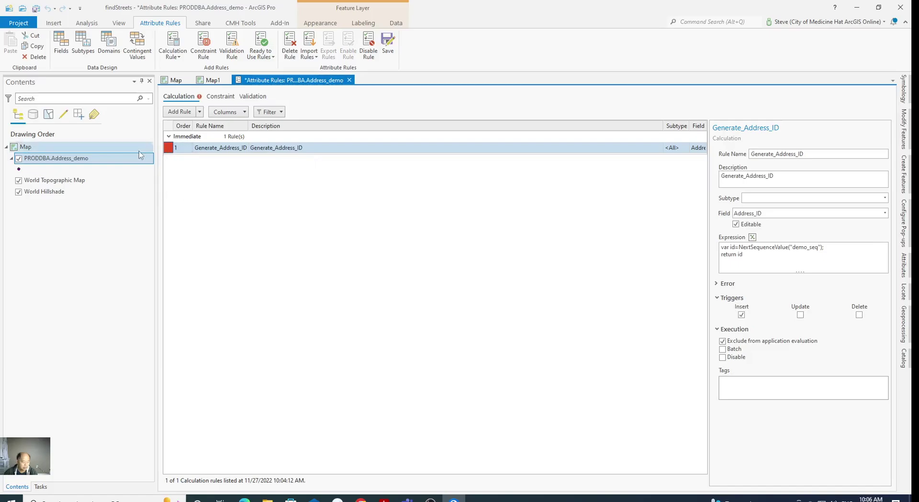
pyautogui.rightClick(95, 161)
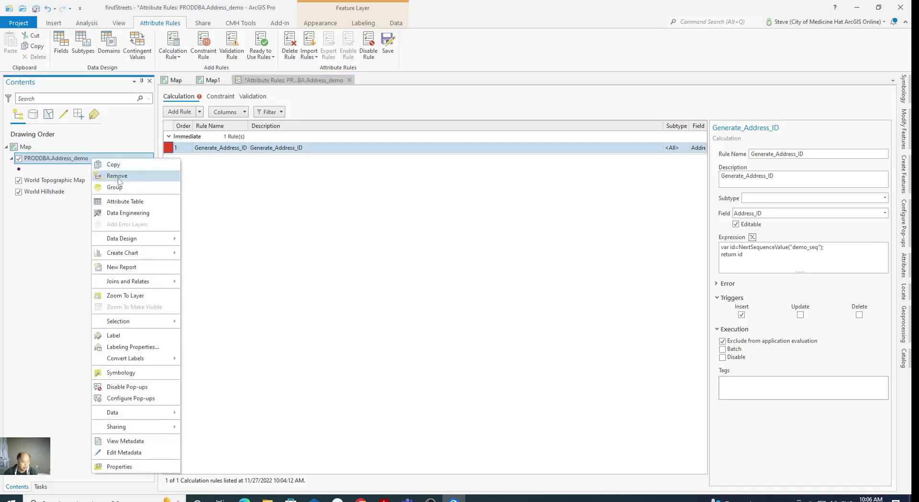
pyautogui.click(117, 176)
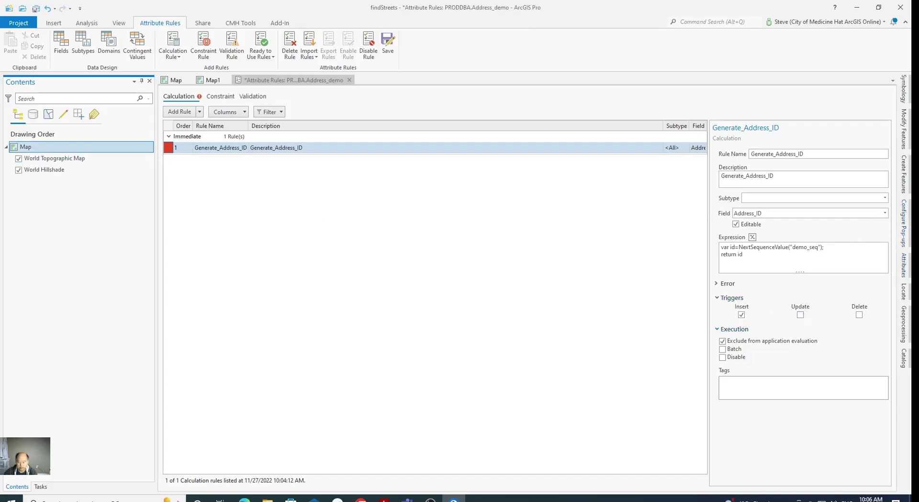
# Step: Expand and refresh the enterprise geodatabase connection in Catalog
pyautogui.click(903, 360)
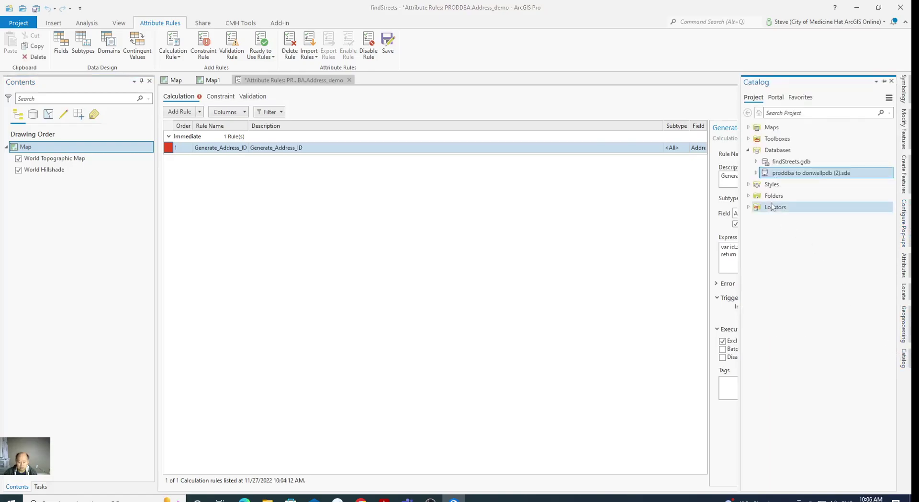
pyautogui.click(757, 172)
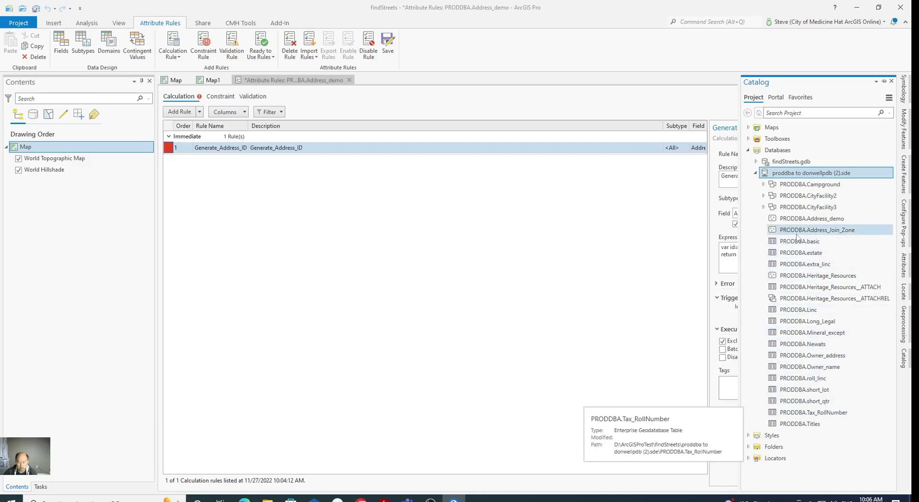
pyautogui.rightClick(785, 176)
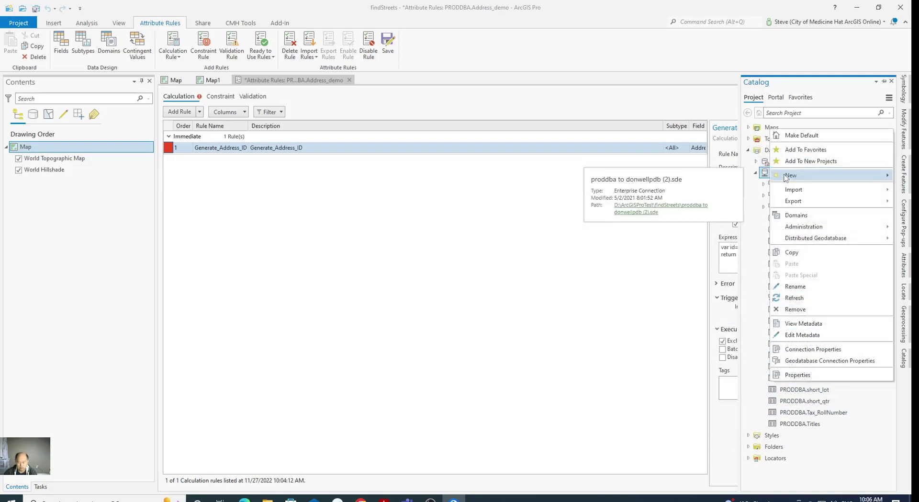
pyautogui.click(804, 298)
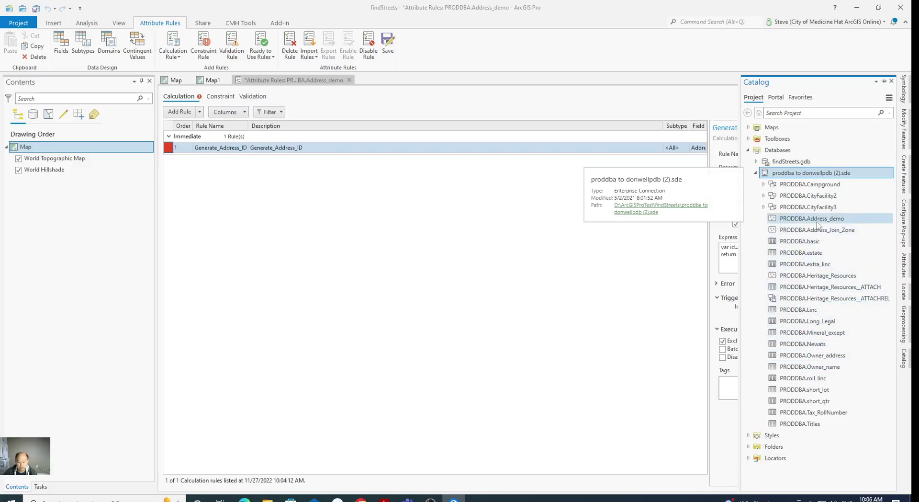
# Step: Enable Global IDs on Address_demo via Manage, then save the attribute rule changes
pyautogui.click(814, 219)
pyautogui.rightClick(814, 218)
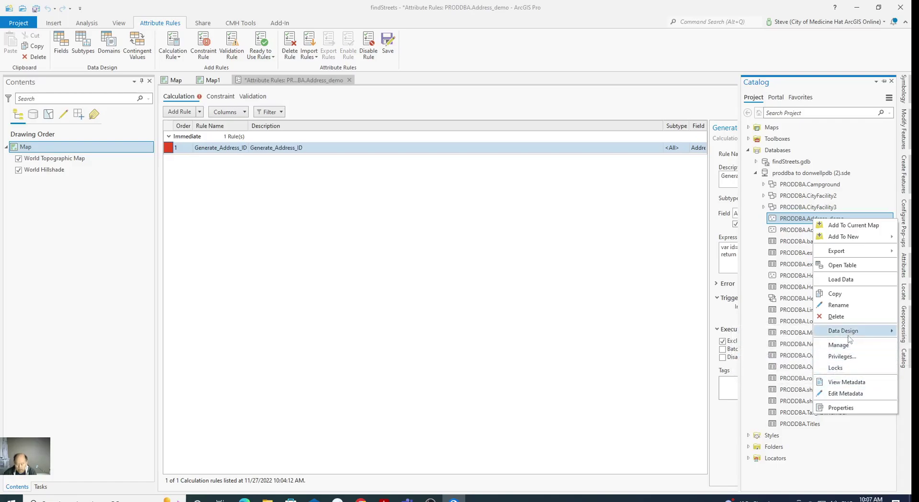
pyautogui.click(839, 345)
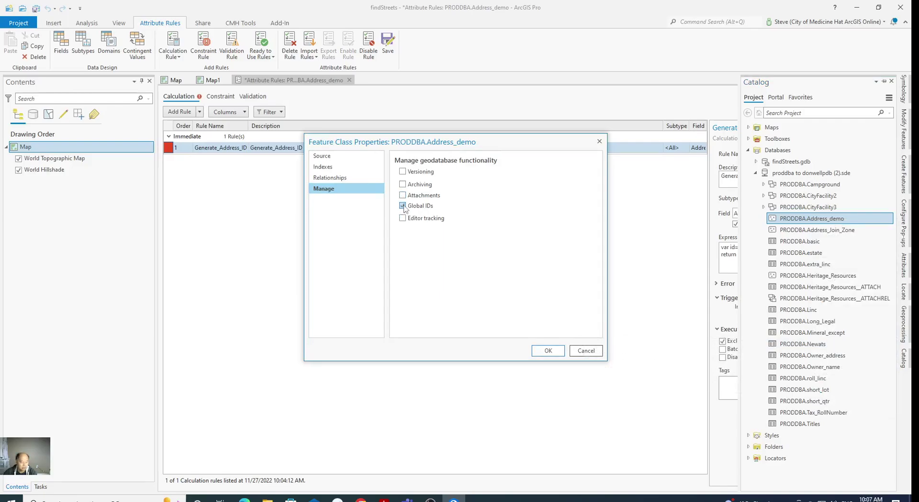
pyautogui.click(549, 352)
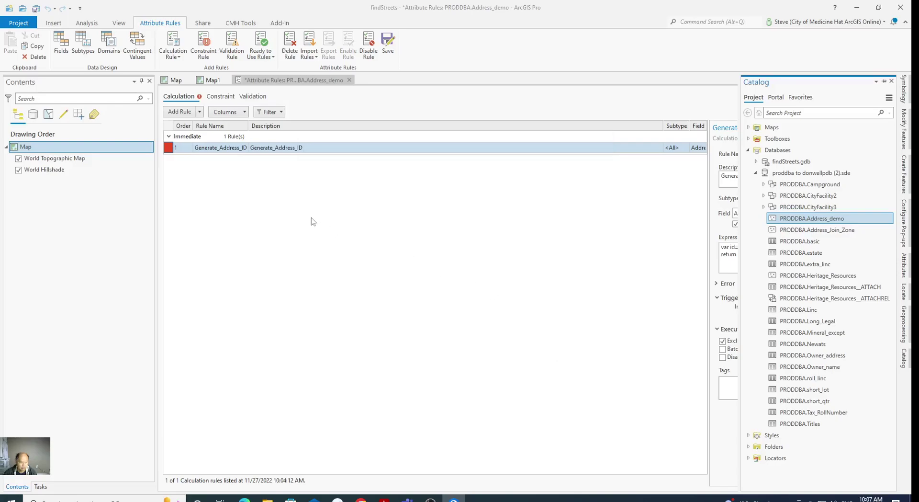
pyautogui.click(388, 44)
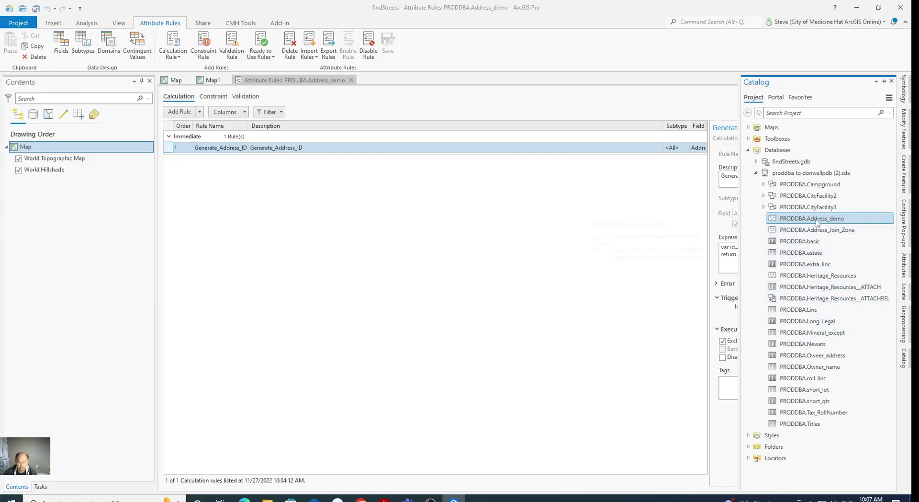
# Step: Add PRODDBA.Address_demo from Catalog to the original Medicine Hat map, discarding the extra Map2
pyautogui.rightClick(817, 224)
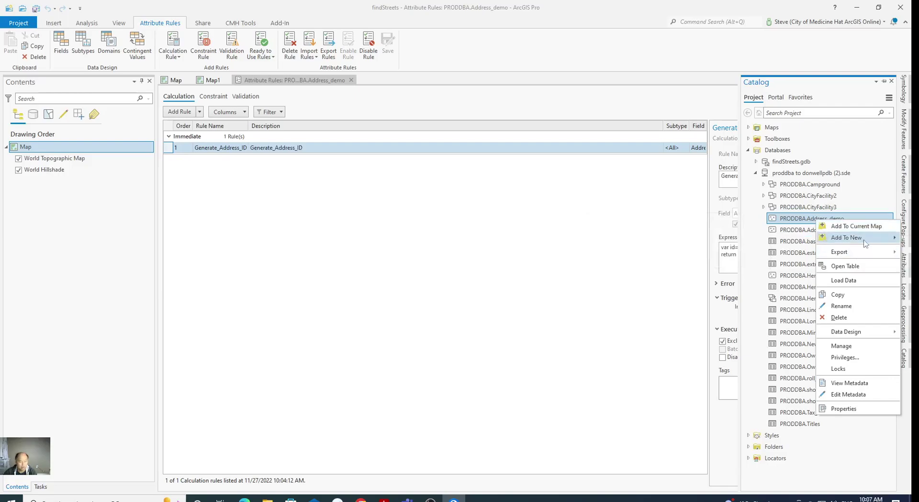
pyautogui.moveTo(847, 237)
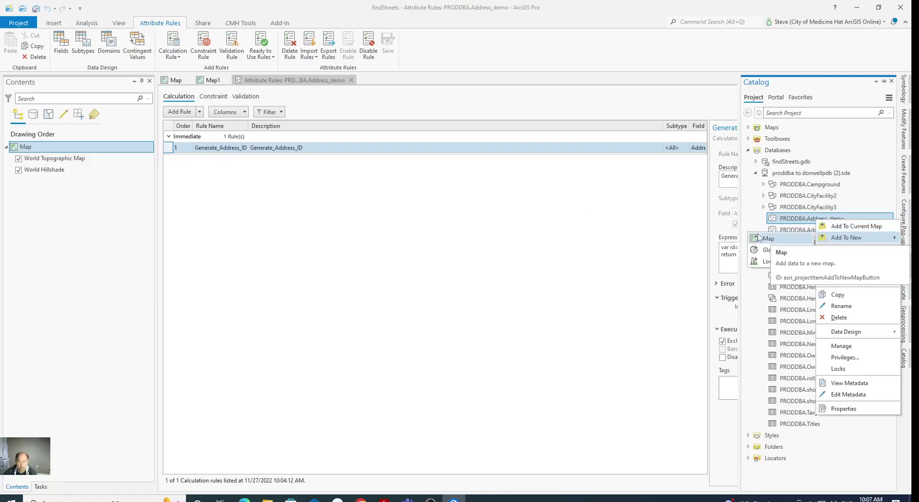
pyautogui.click(767, 238)
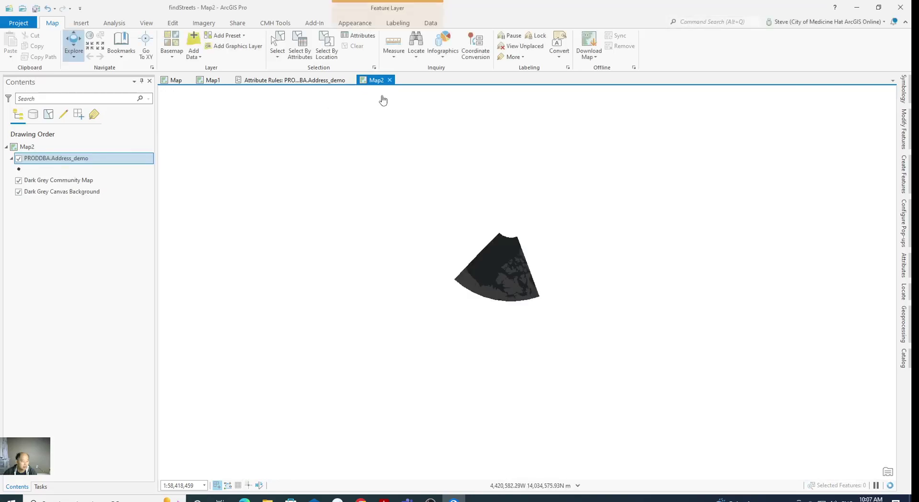
pyautogui.click(390, 80)
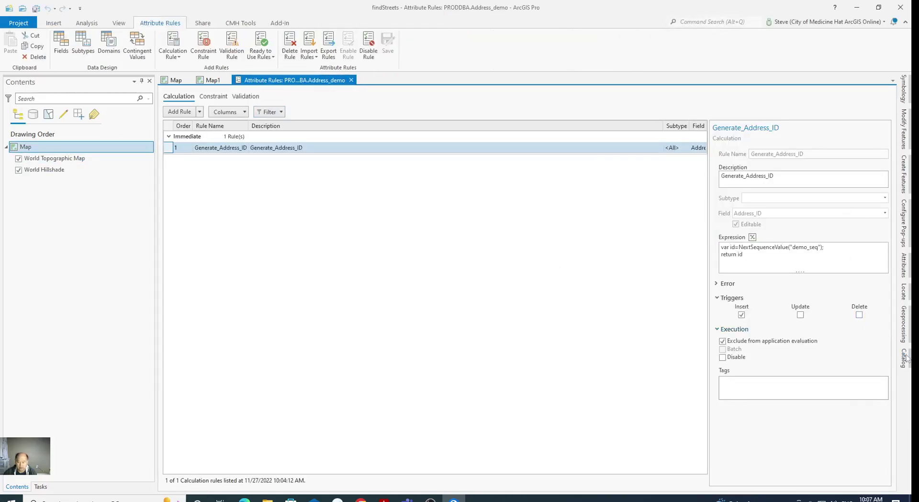
pyautogui.click(184, 82)
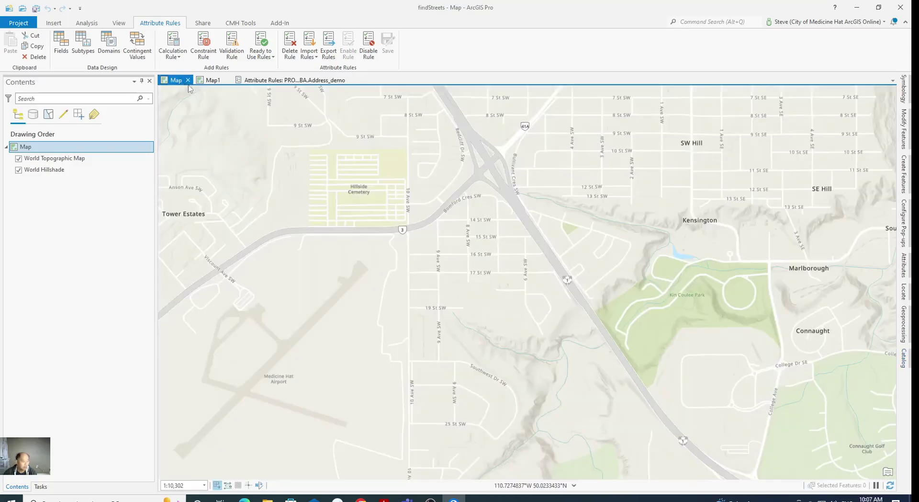
pyautogui.click(903, 360)
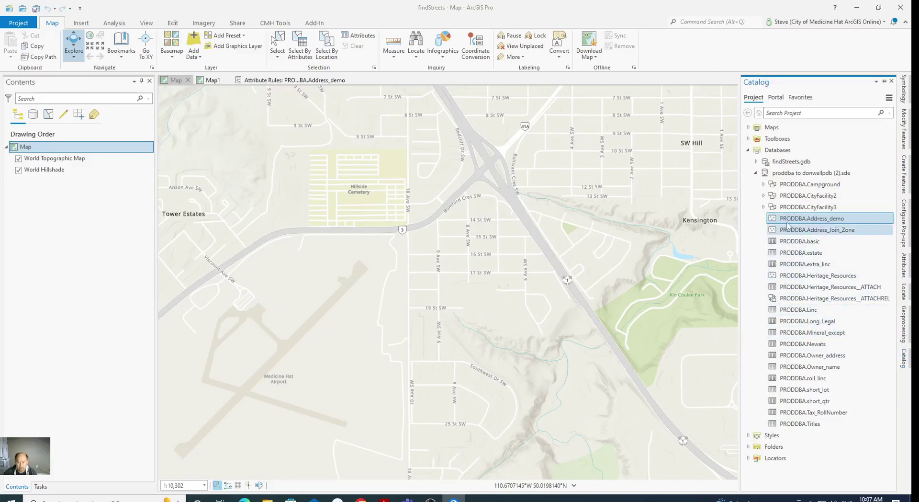
pyautogui.moveTo(812, 220); pyautogui.dragTo(512, 188)
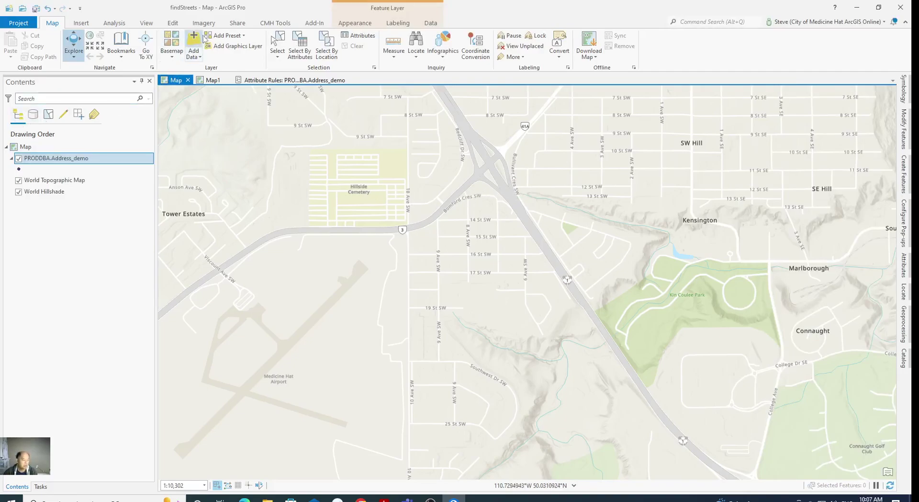
# Step: Start creating features with the Address_demo point template and open the Attributes pane
pyautogui.click(173, 24)
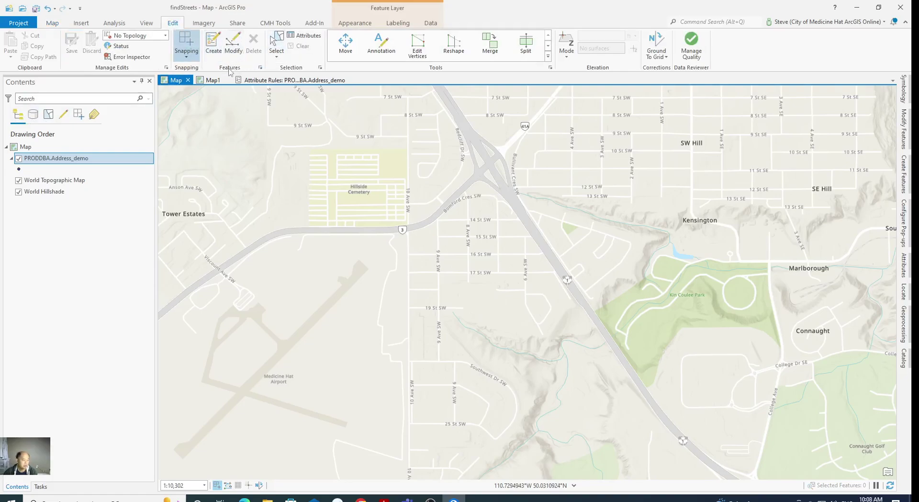
pyautogui.click(214, 43)
pyautogui.click(834, 139)
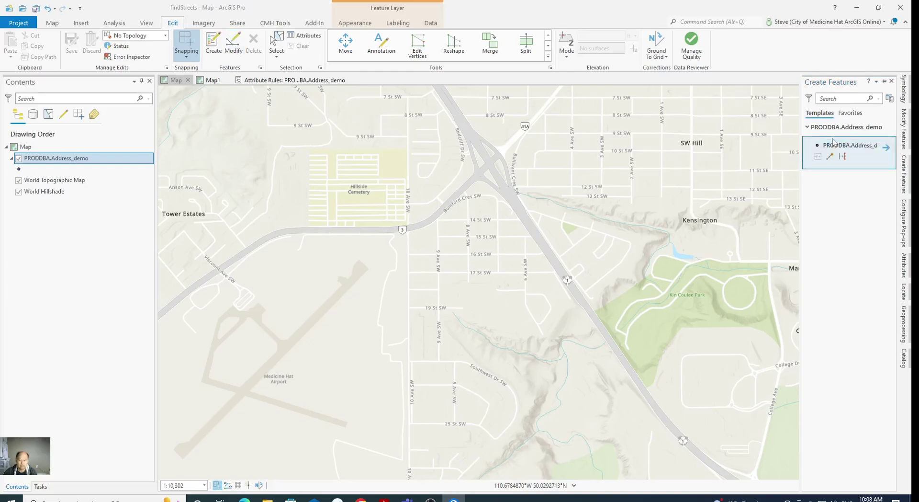
pyautogui.click(304, 35)
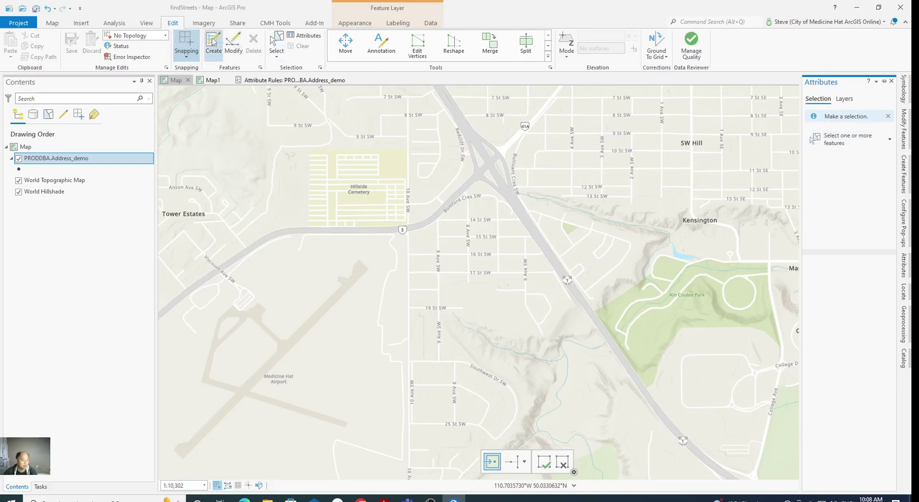
# Step: Place new address points near 14 St SW and check their auto-filled ADDRESS_ID
pyautogui.click(447, 396)
pyautogui.click(492, 461)
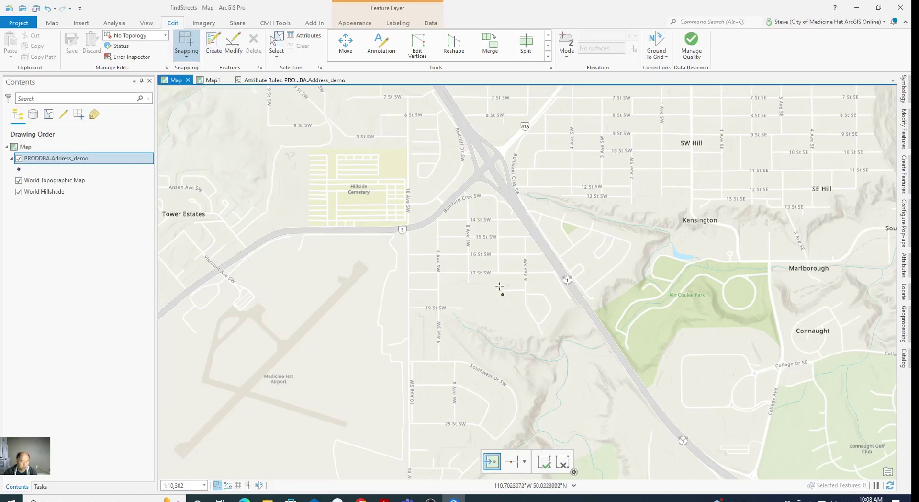
pyautogui.click(490, 204)
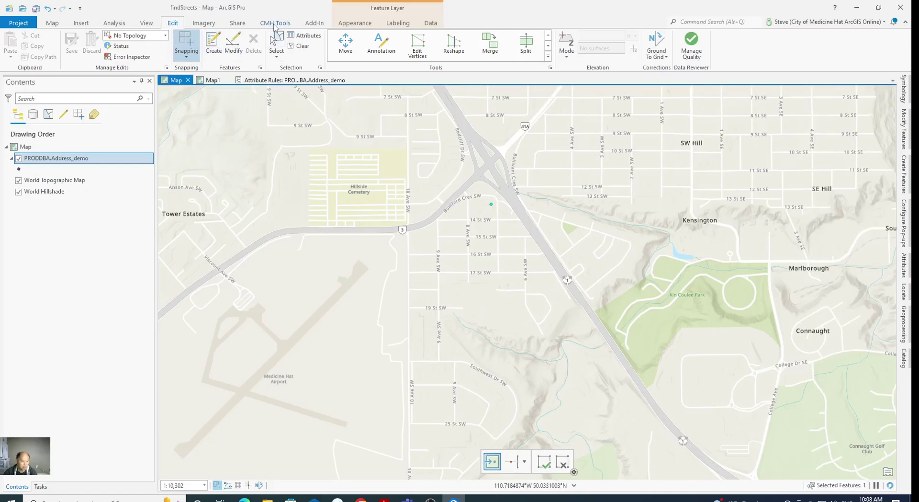
pyautogui.click(302, 35)
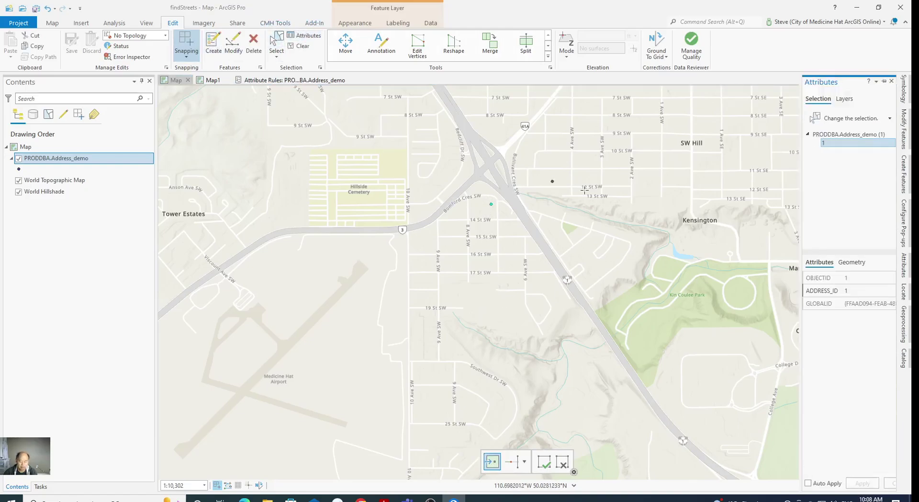
pyautogui.click(852, 293)
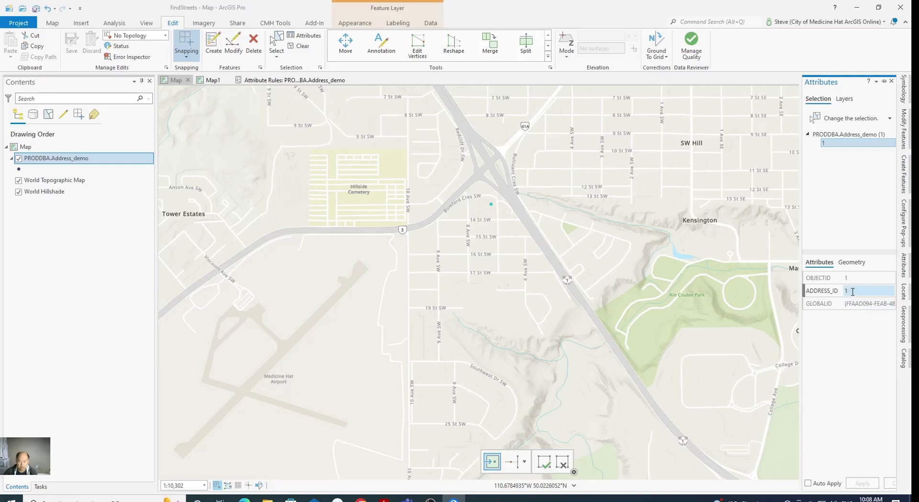
pyautogui.click(524, 176)
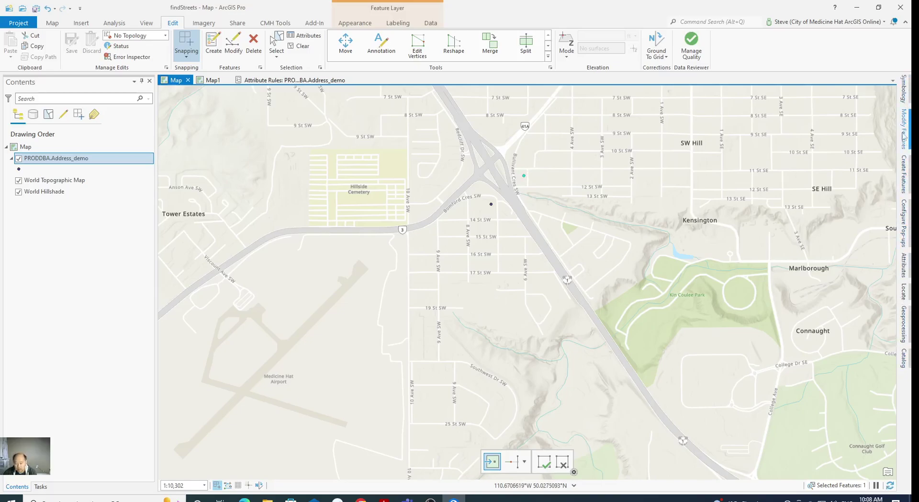
# Step: Dock the Attributes pane and add more points, confirming ADDRESS_ID increments to 5
pyautogui.click(904, 265)
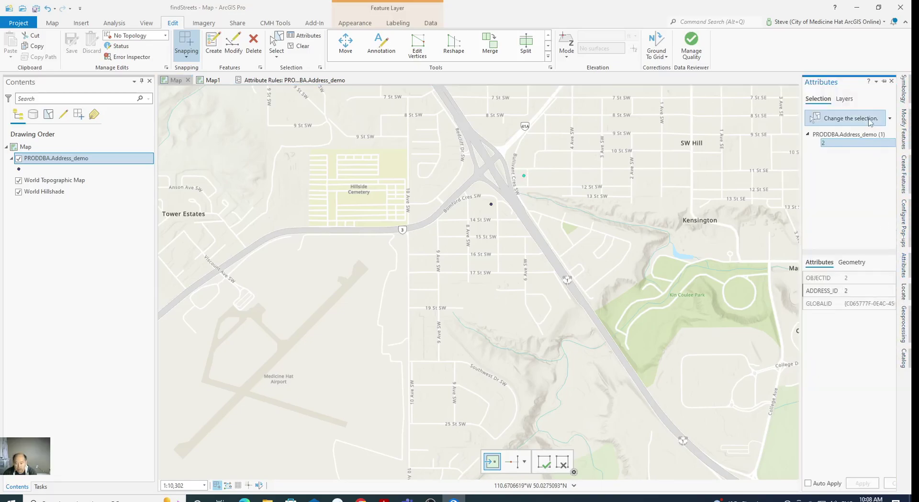
pyautogui.click(884, 81)
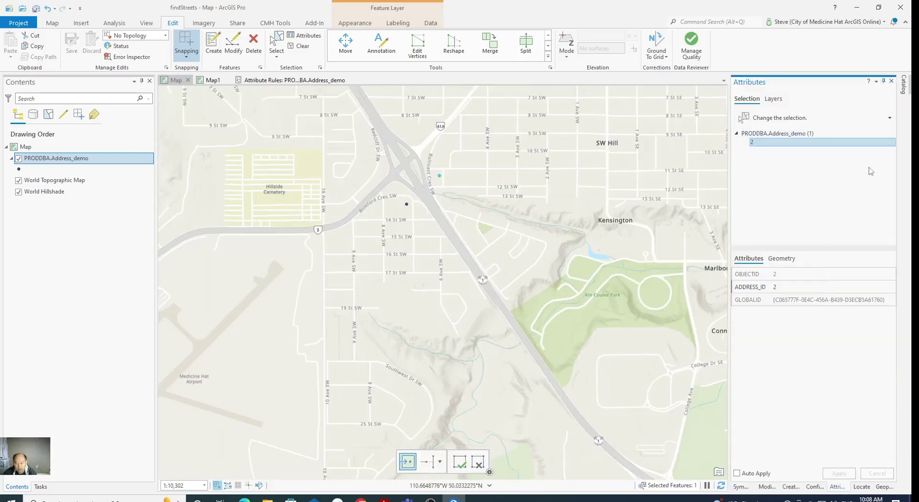
pyautogui.click(381, 174)
pyautogui.click(381, 175)
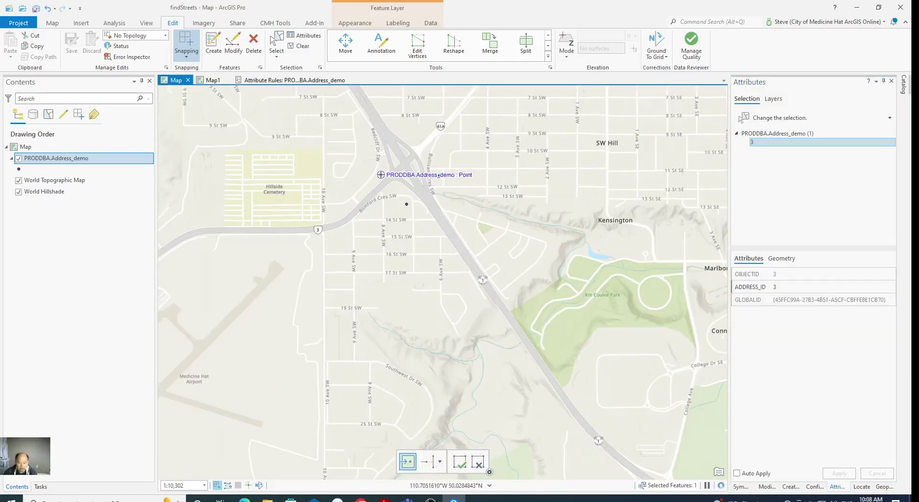
pyautogui.click(404, 132)
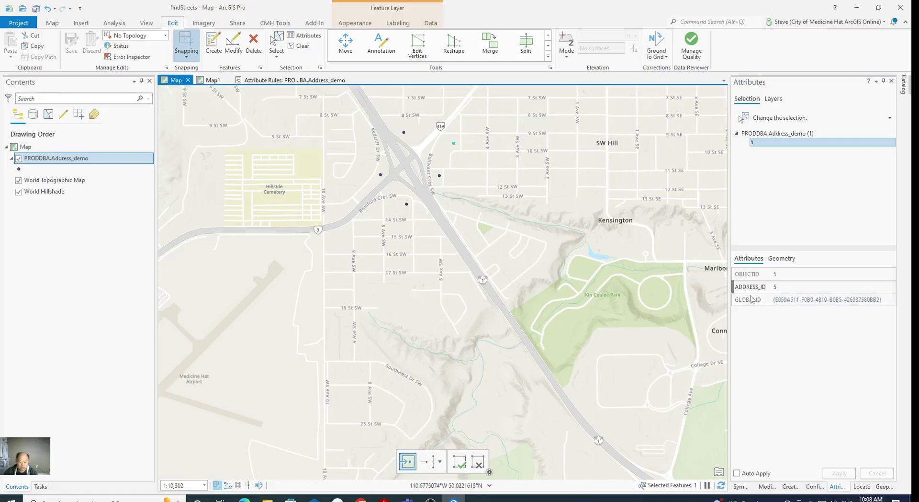
pyautogui.moveTo(750, 287)
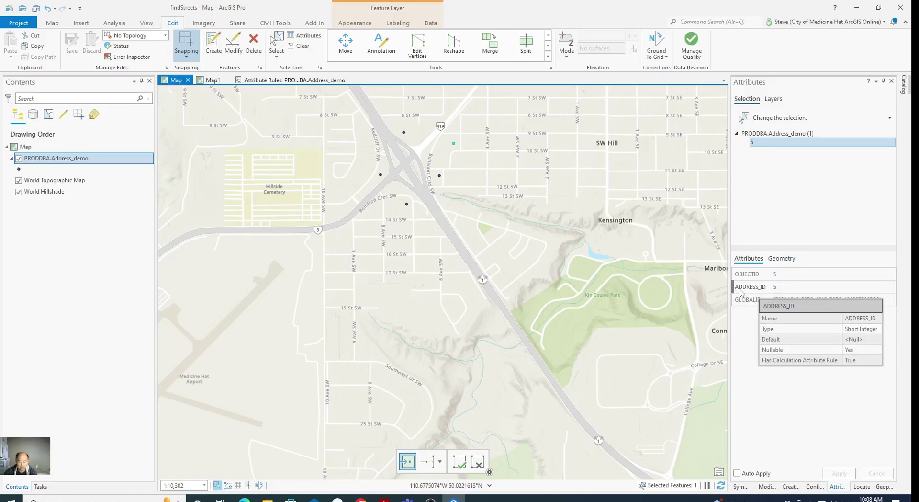
pyautogui.click(740, 287)
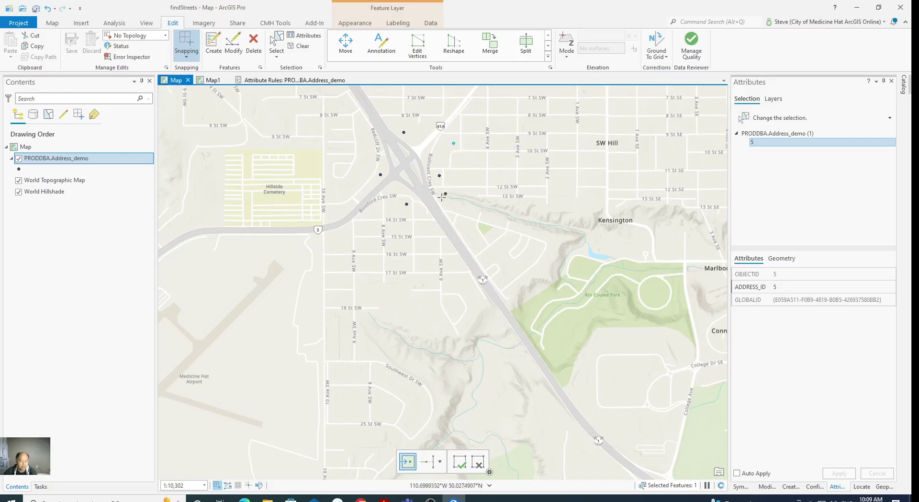
pyautogui.hotkey('ctrl', 'z')
pyautogui.click(432, 134)
pyautogui.click(414, 210)
pyautogui.click(404, 117)
pyautogui.click(422, 211)
pyautogui.click(451, 134)
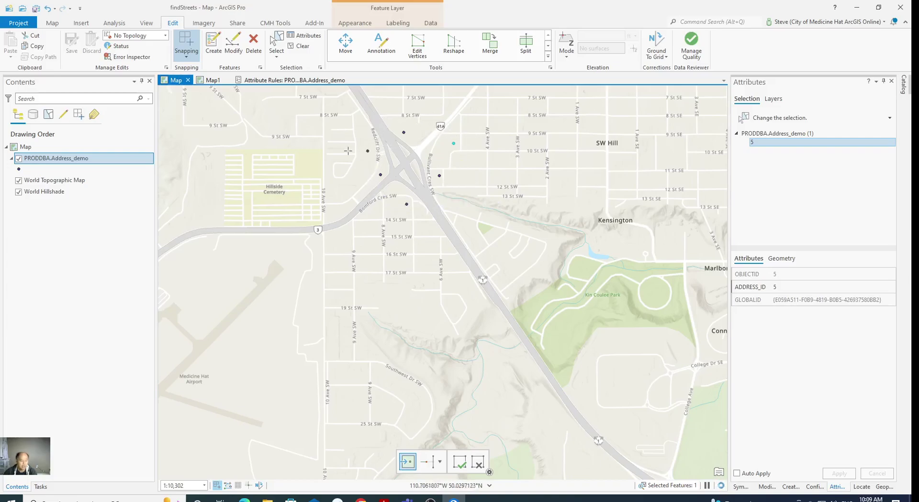